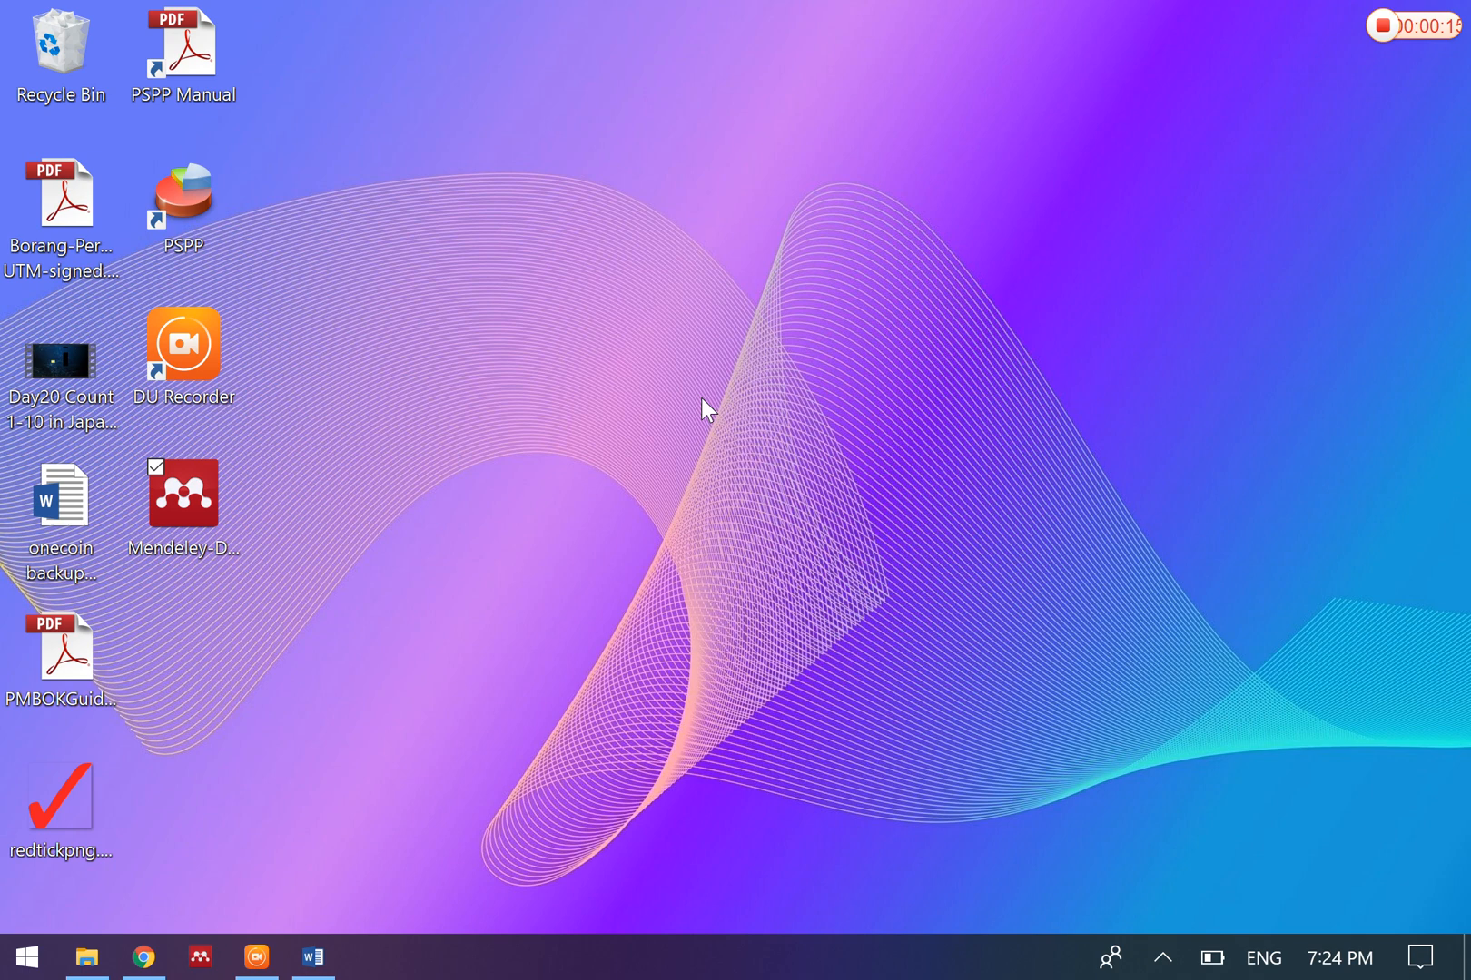
# - Launch Mendeley Desktop from the Windows desktop and wait for the empty library to load
pyautogui.click(194, 519)
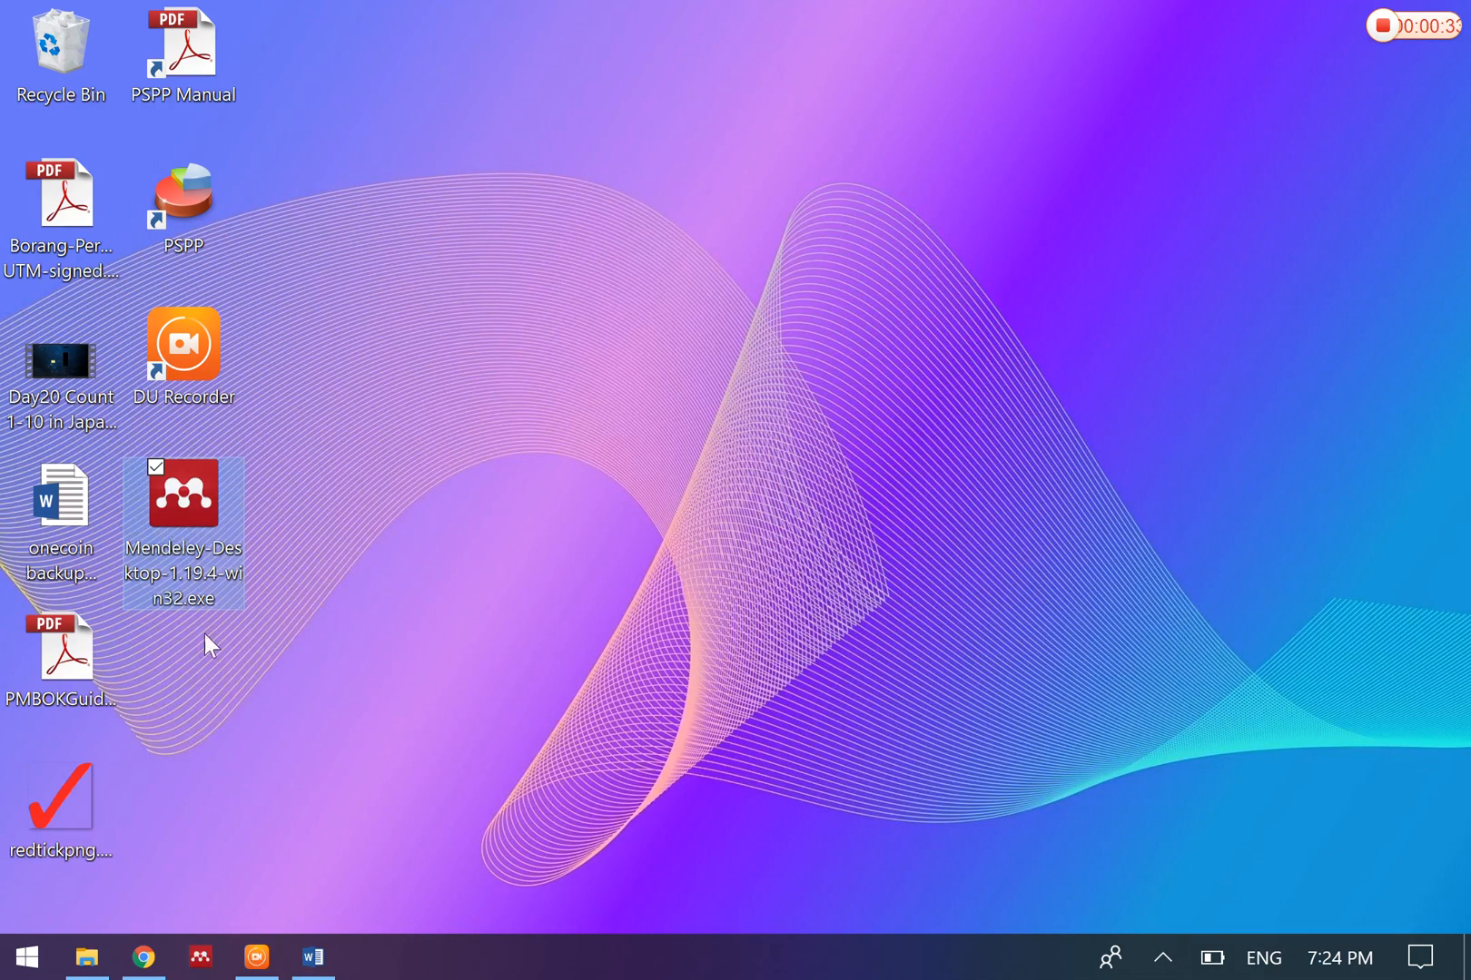
pyautogui.click(199, 956)
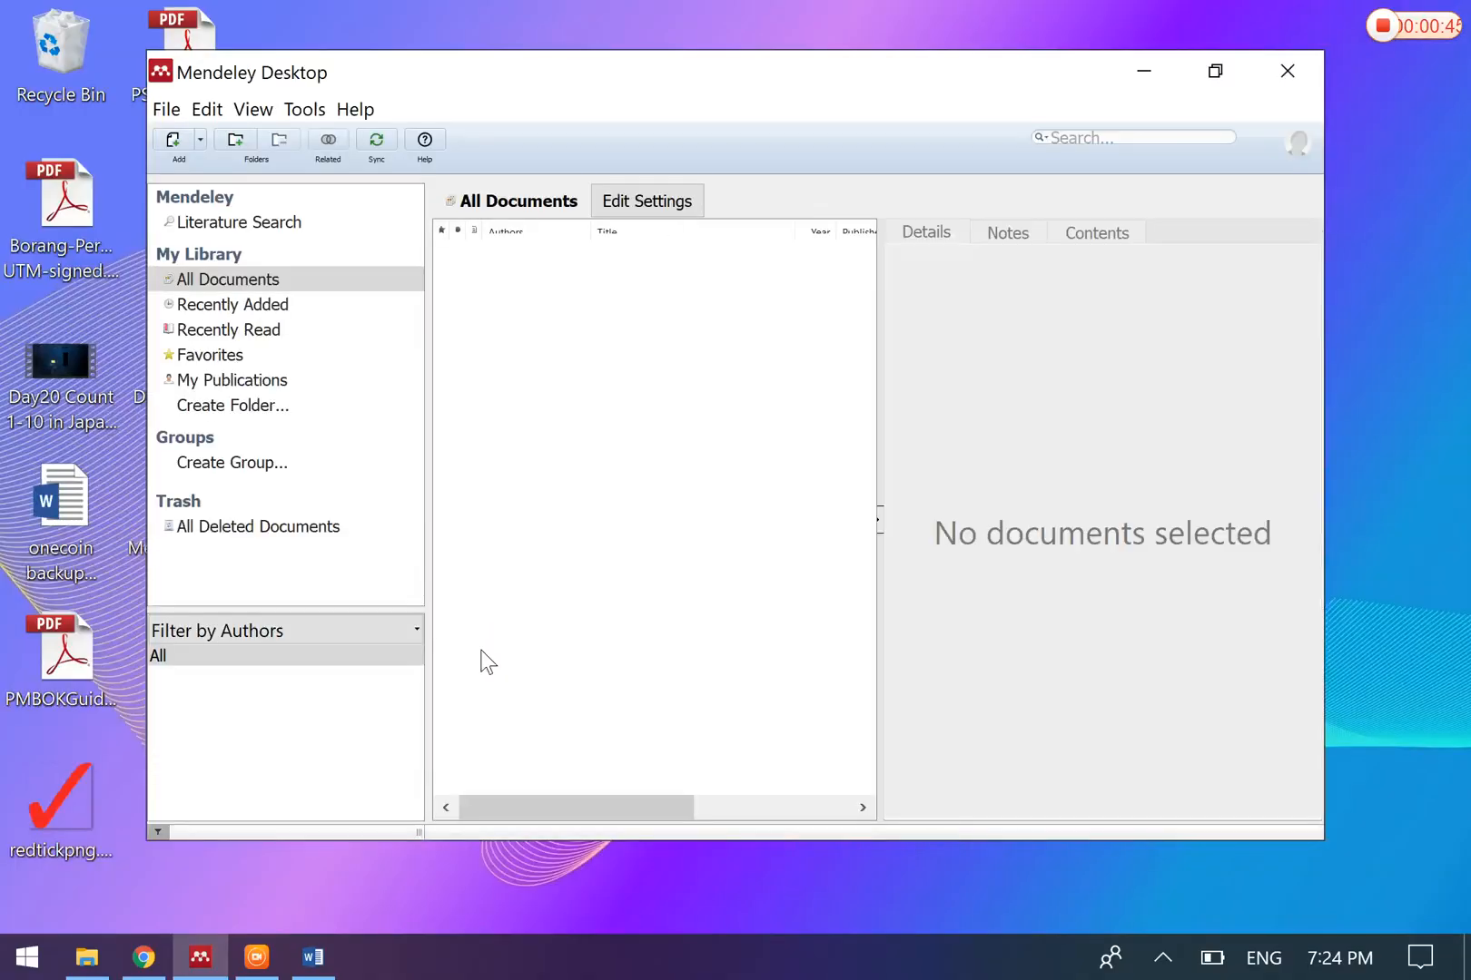
# - Maximize the Mendeley library window, then bring the blank Word document to the front
pyautogui.click(1213, 71)
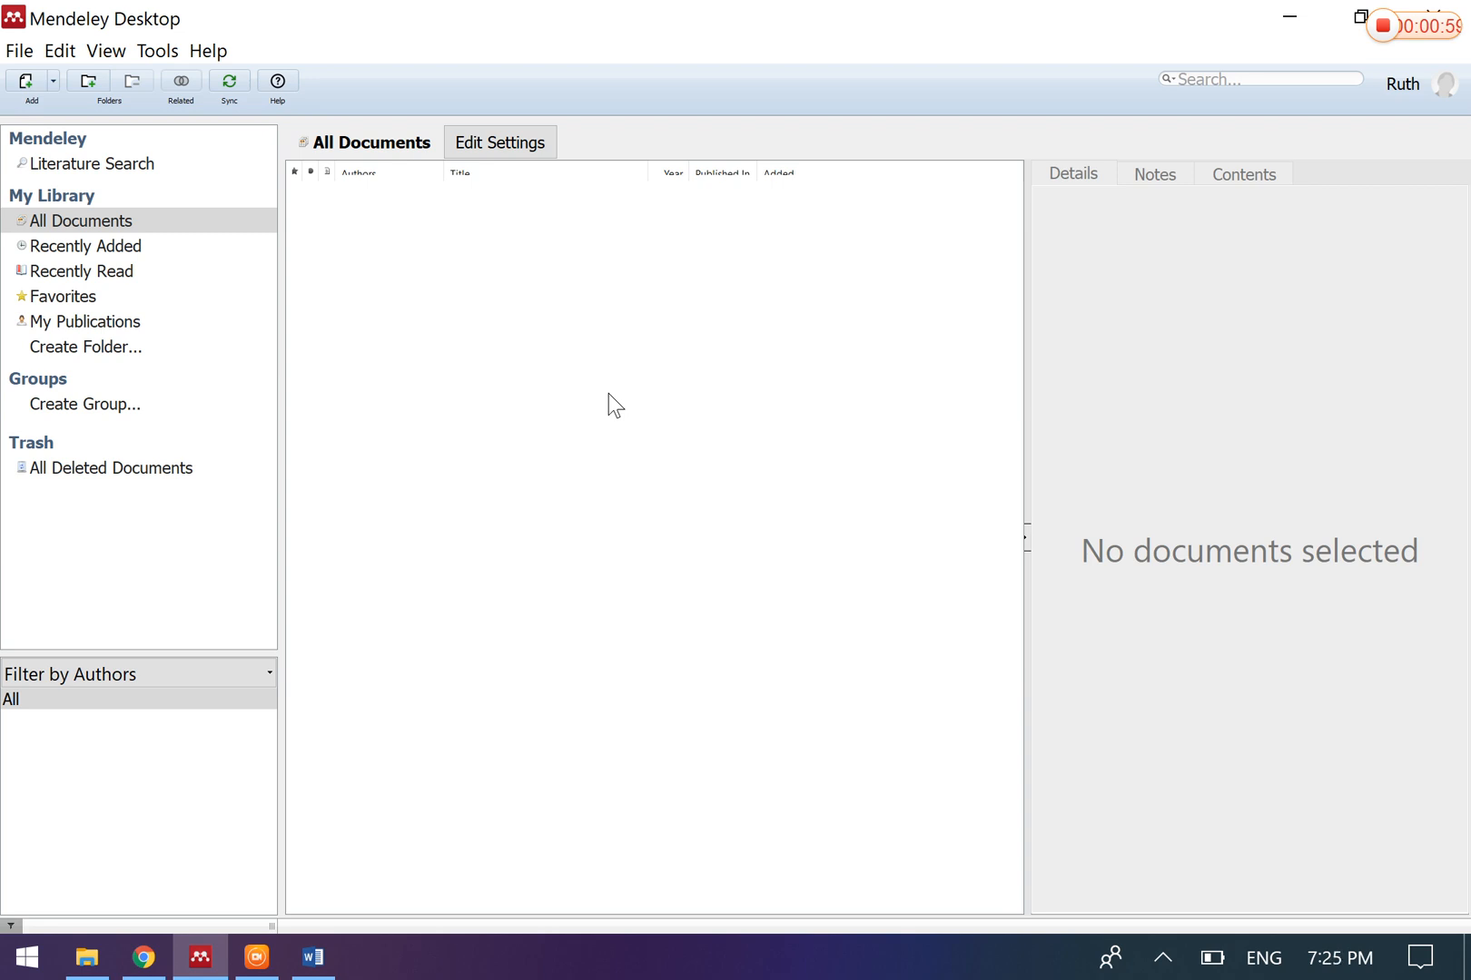
pyautogui.click(312, 956)
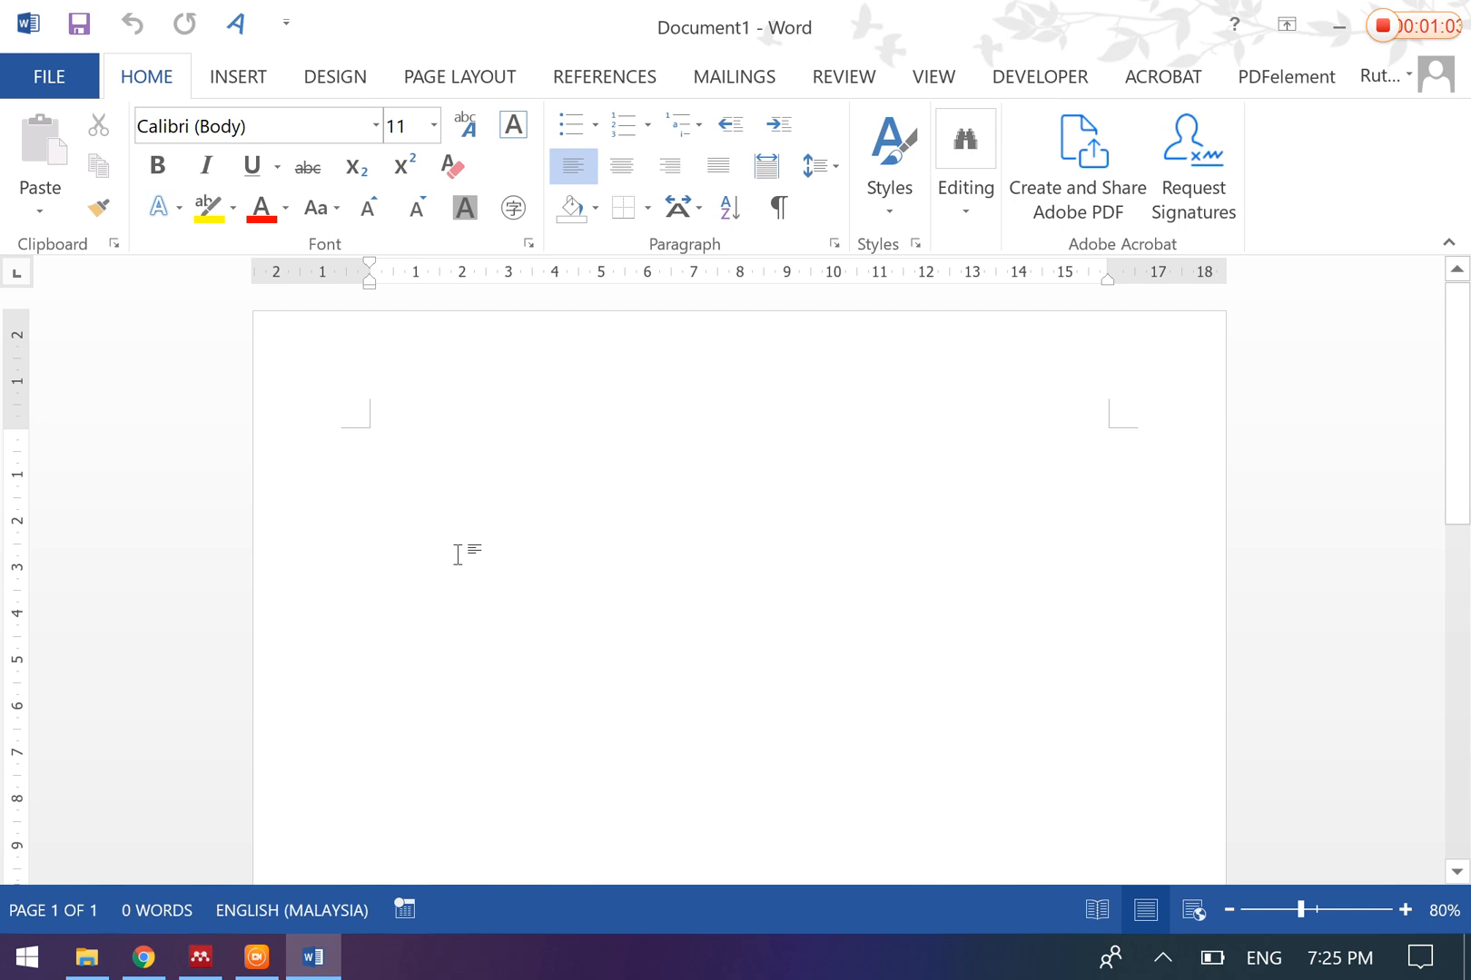
pyautogui.scroll(2, 458, 554)
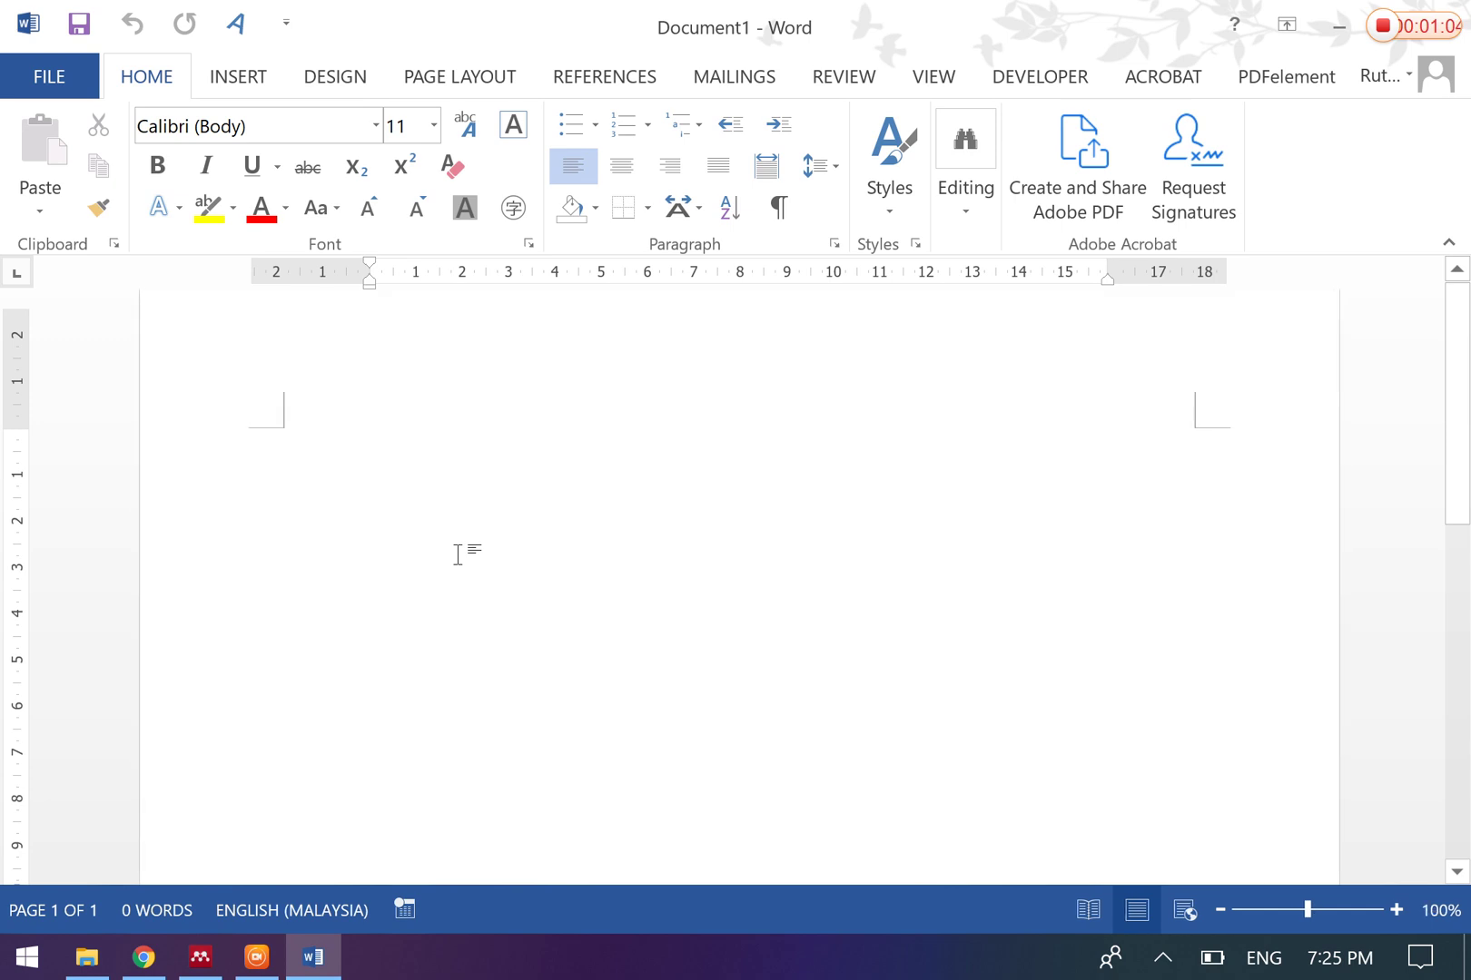
# - Enlarge the text and finish the manual Albert Lim, 2020 reference line ending 'PP 30-35.' under References
pyautogui.click(368, 208)
pyautogui.click(368, 208)
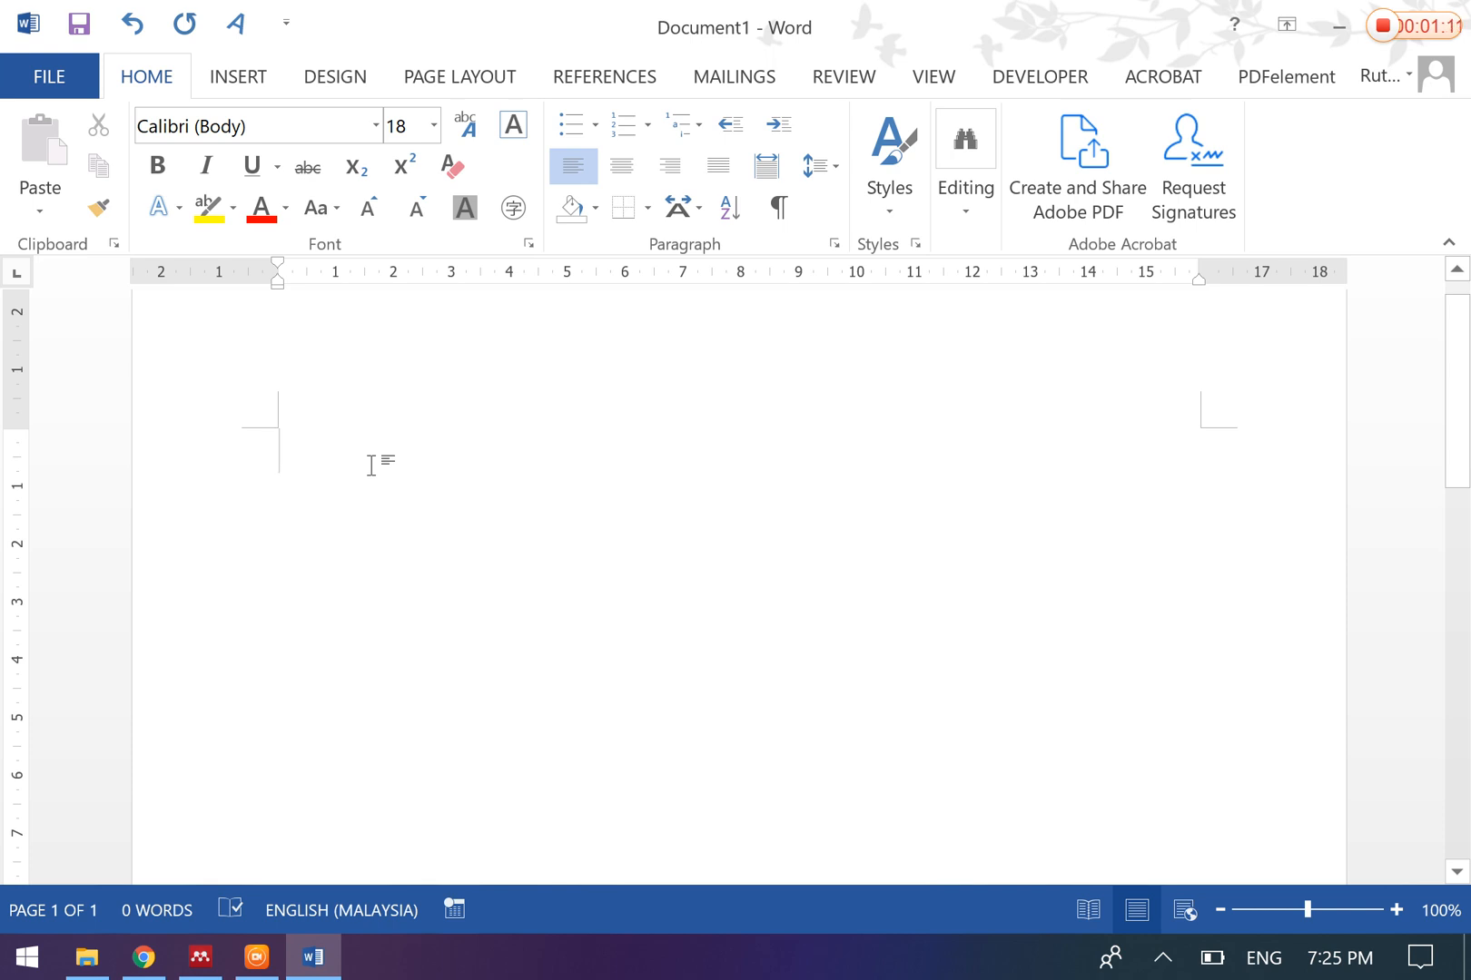
pyautogui.write('Education')
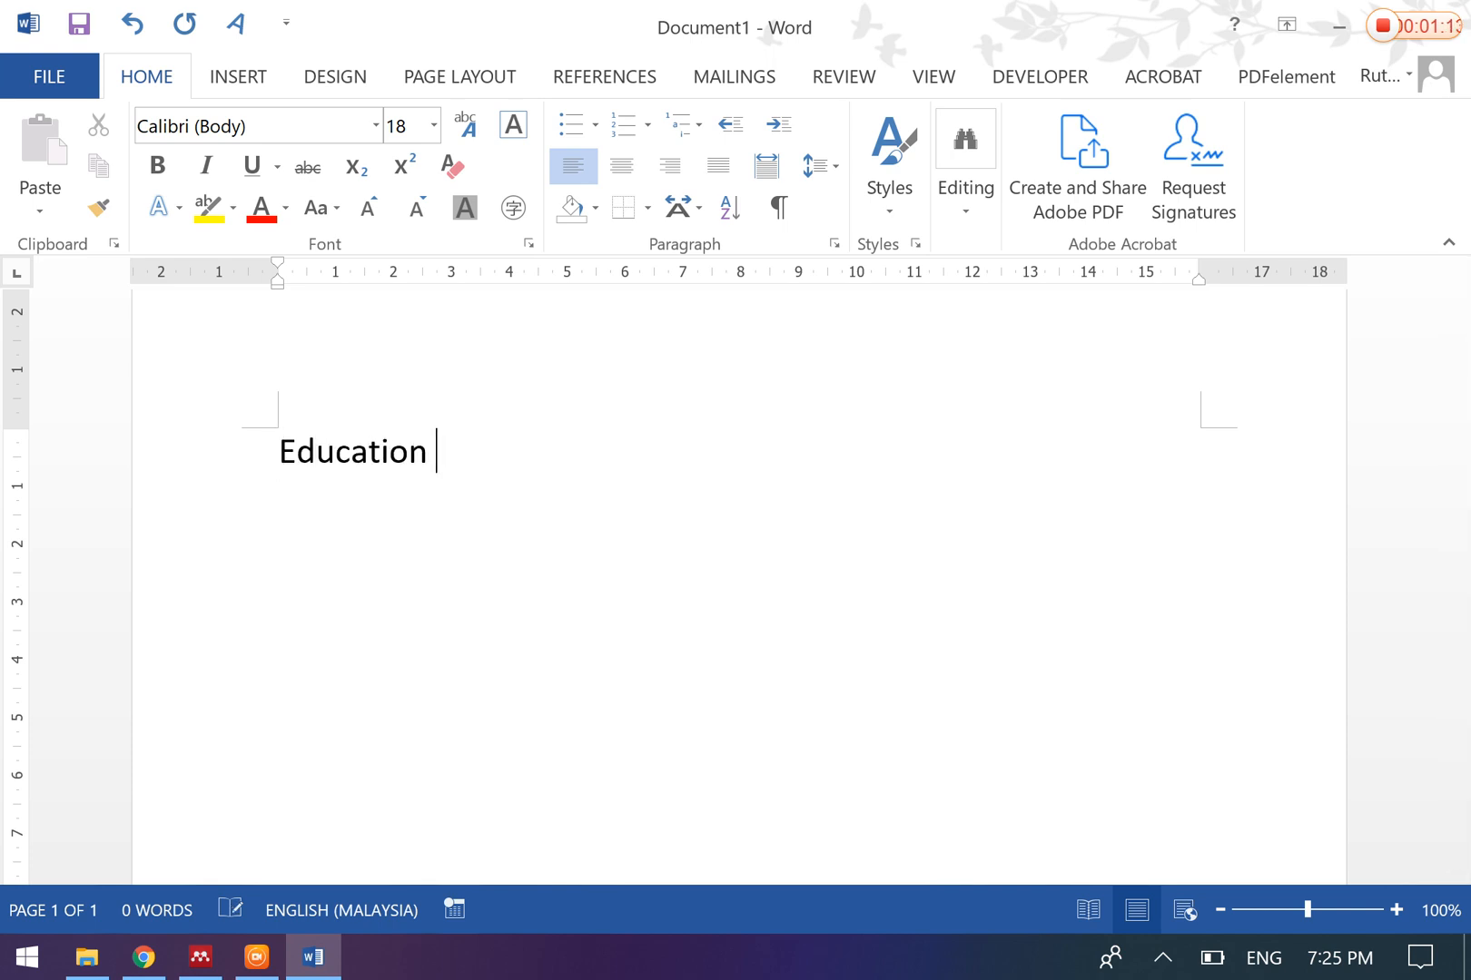
pyautogui.press('BackSpace')
pyautogui.write('al techno')
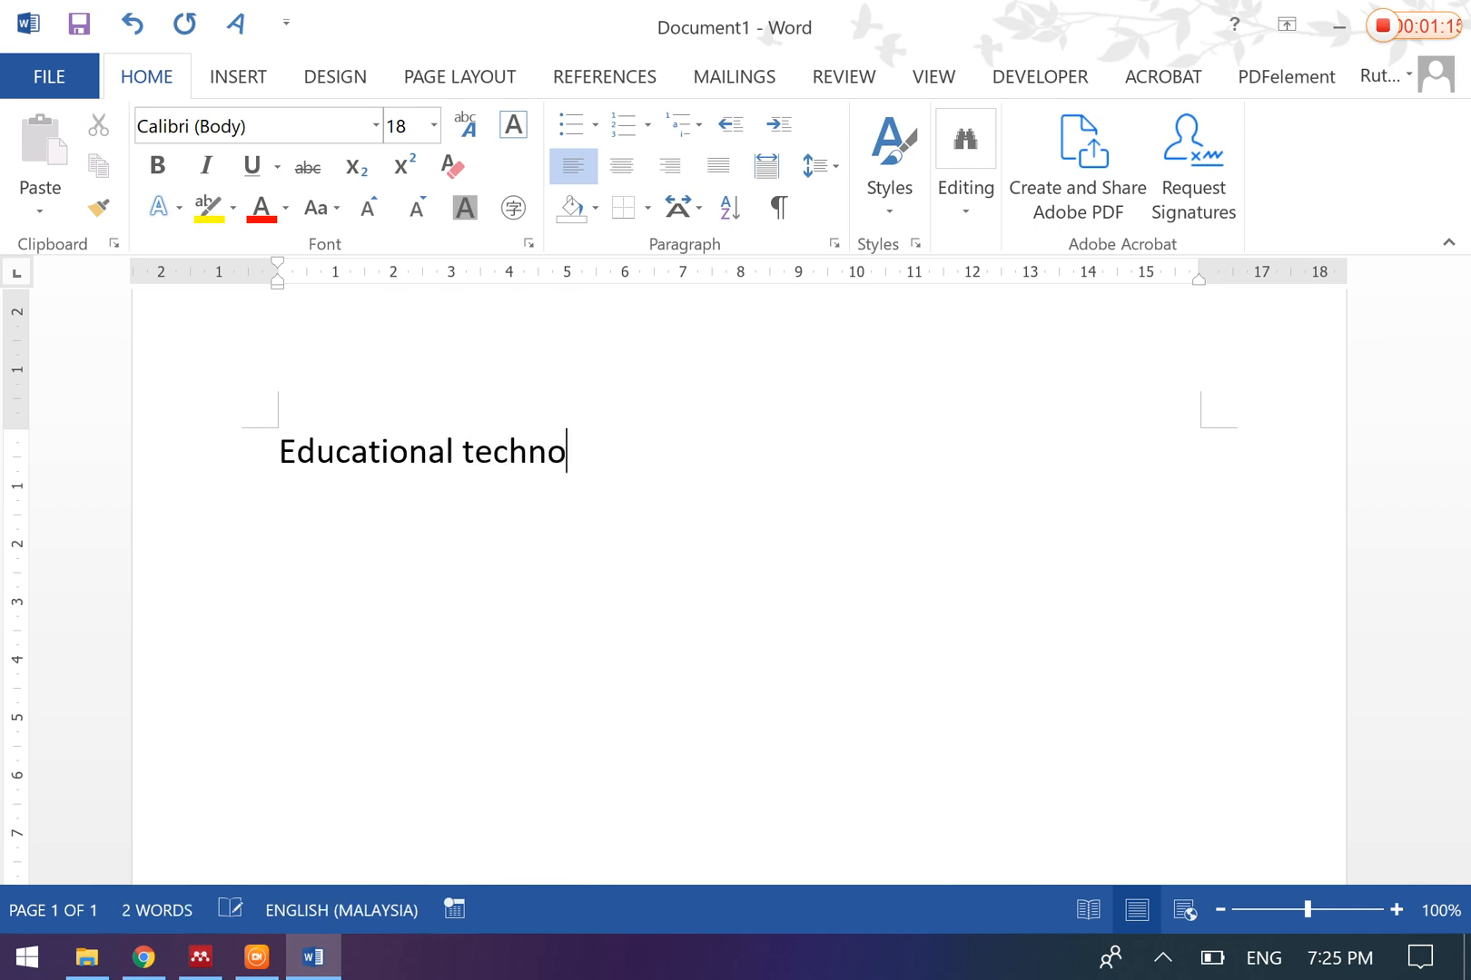
pyautogui.write('logy is importa')
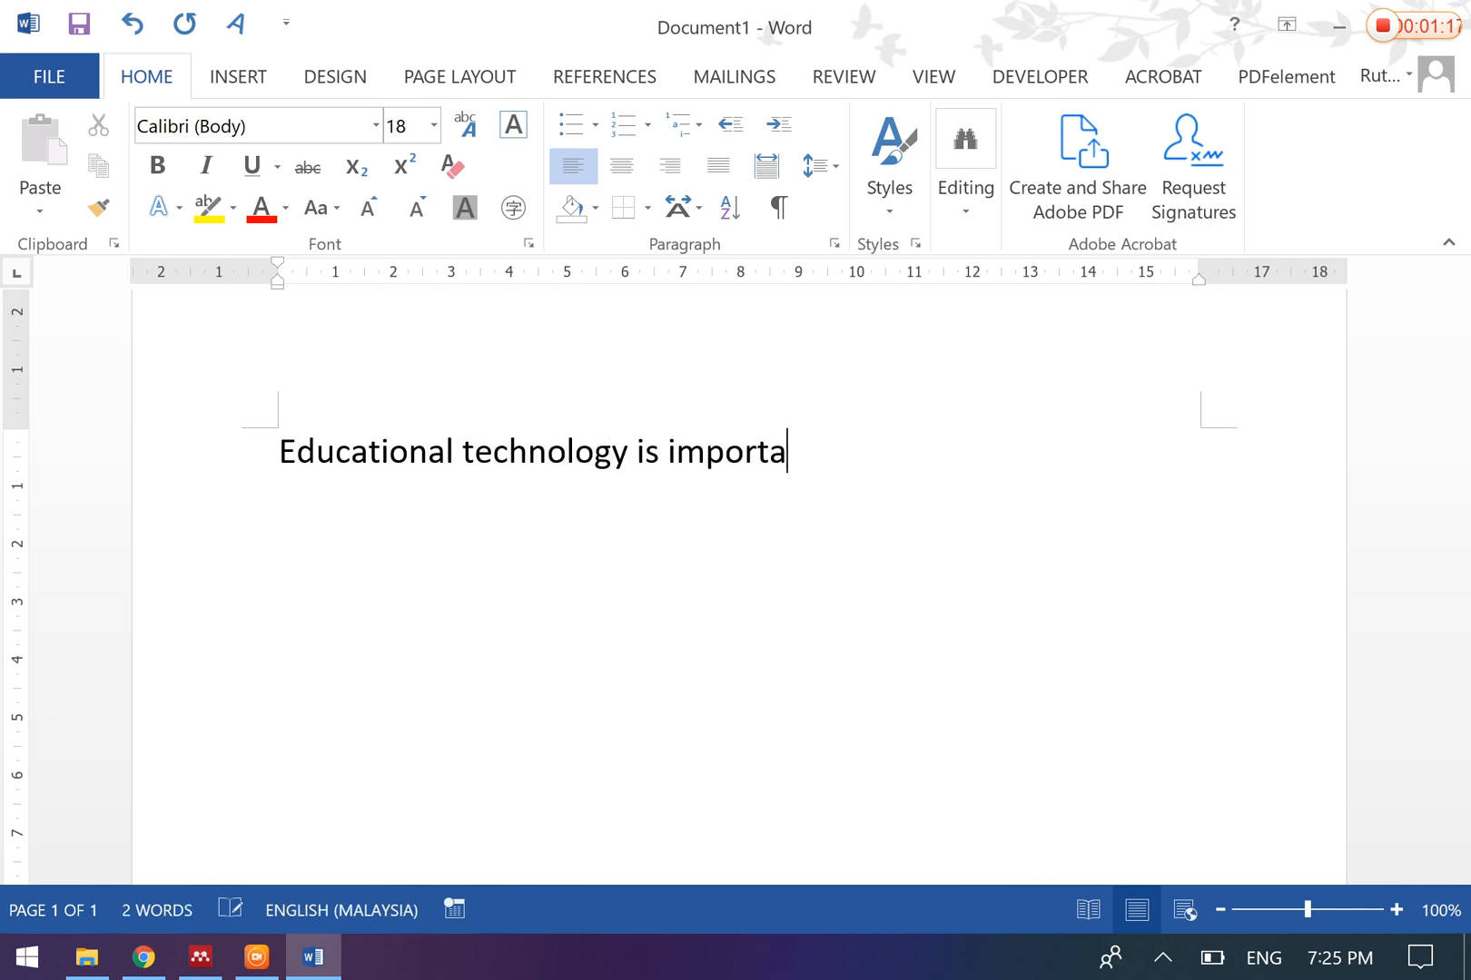
pyautogui.write('nt to many ')
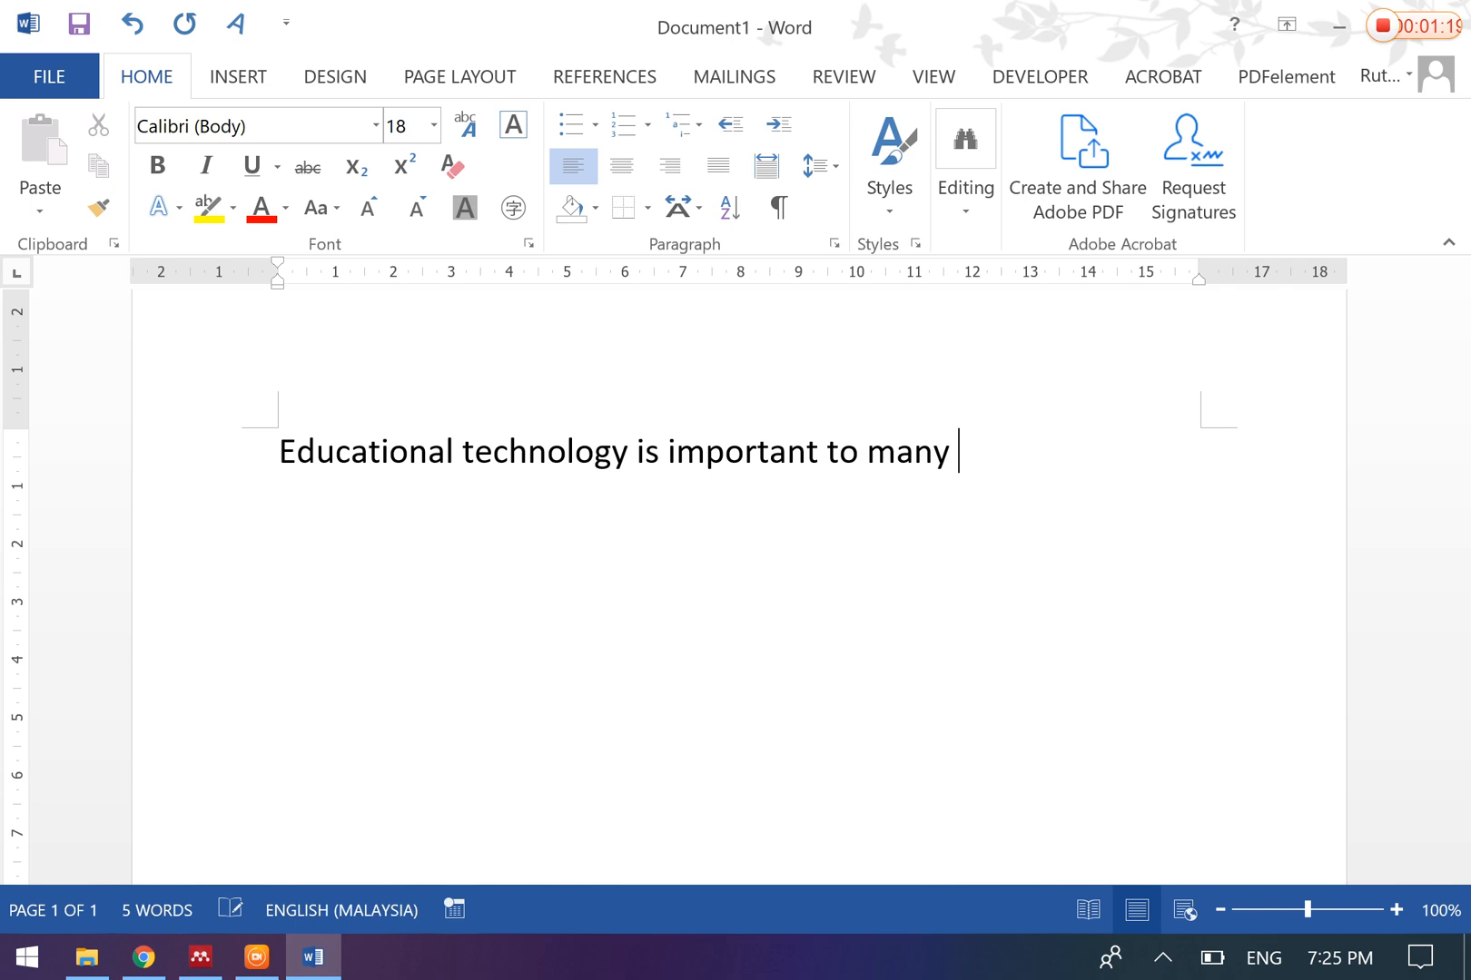
pyautogui.write('universitie')
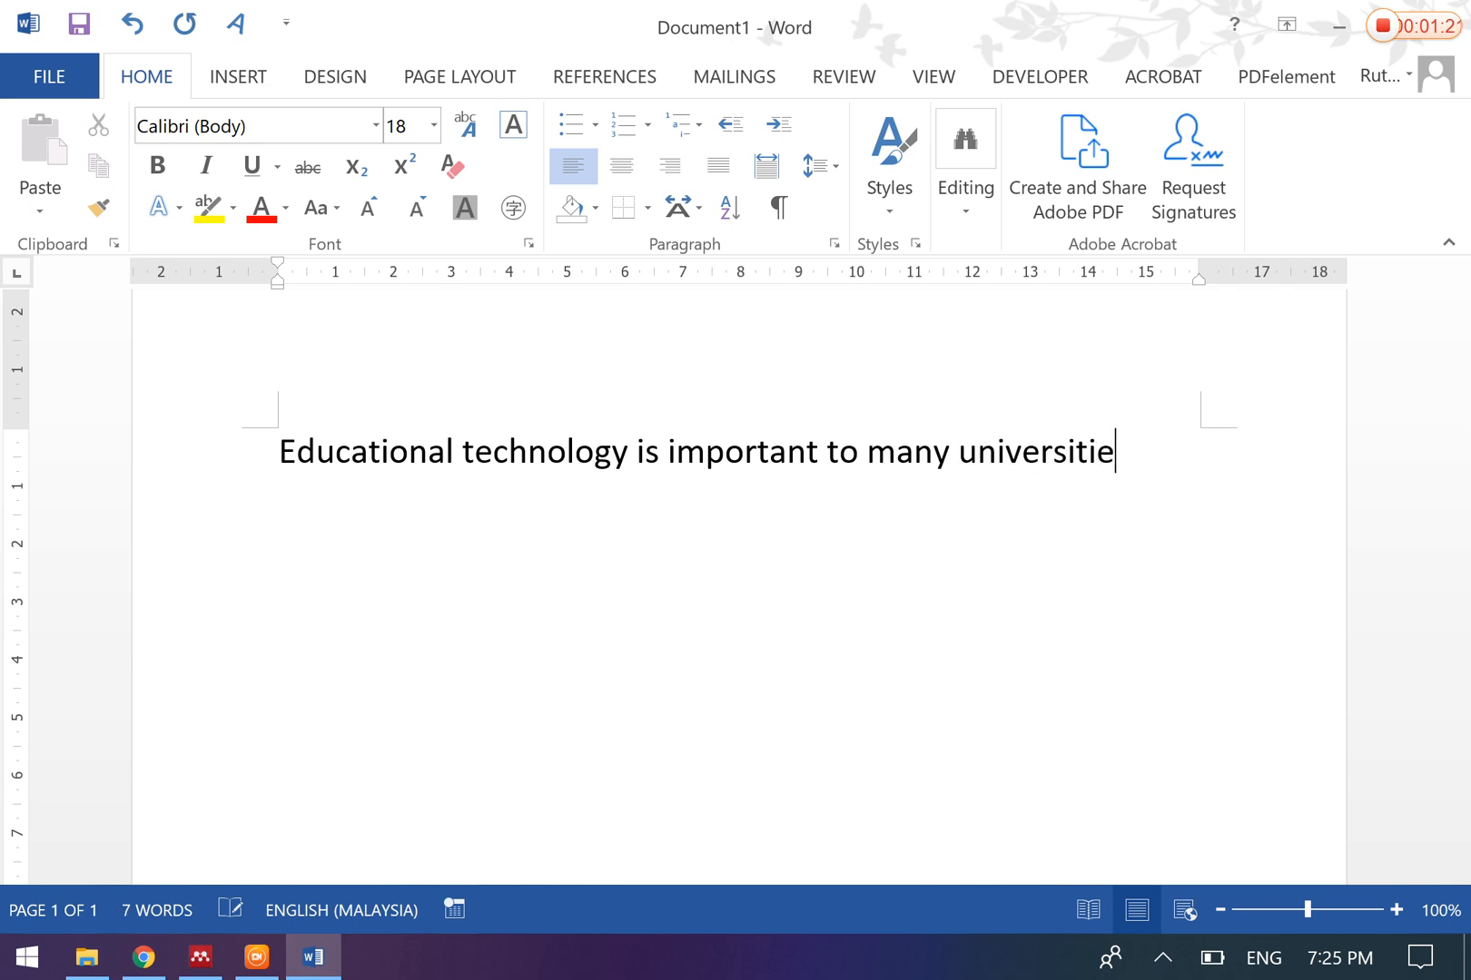
pyautogui.write('s (Alb')
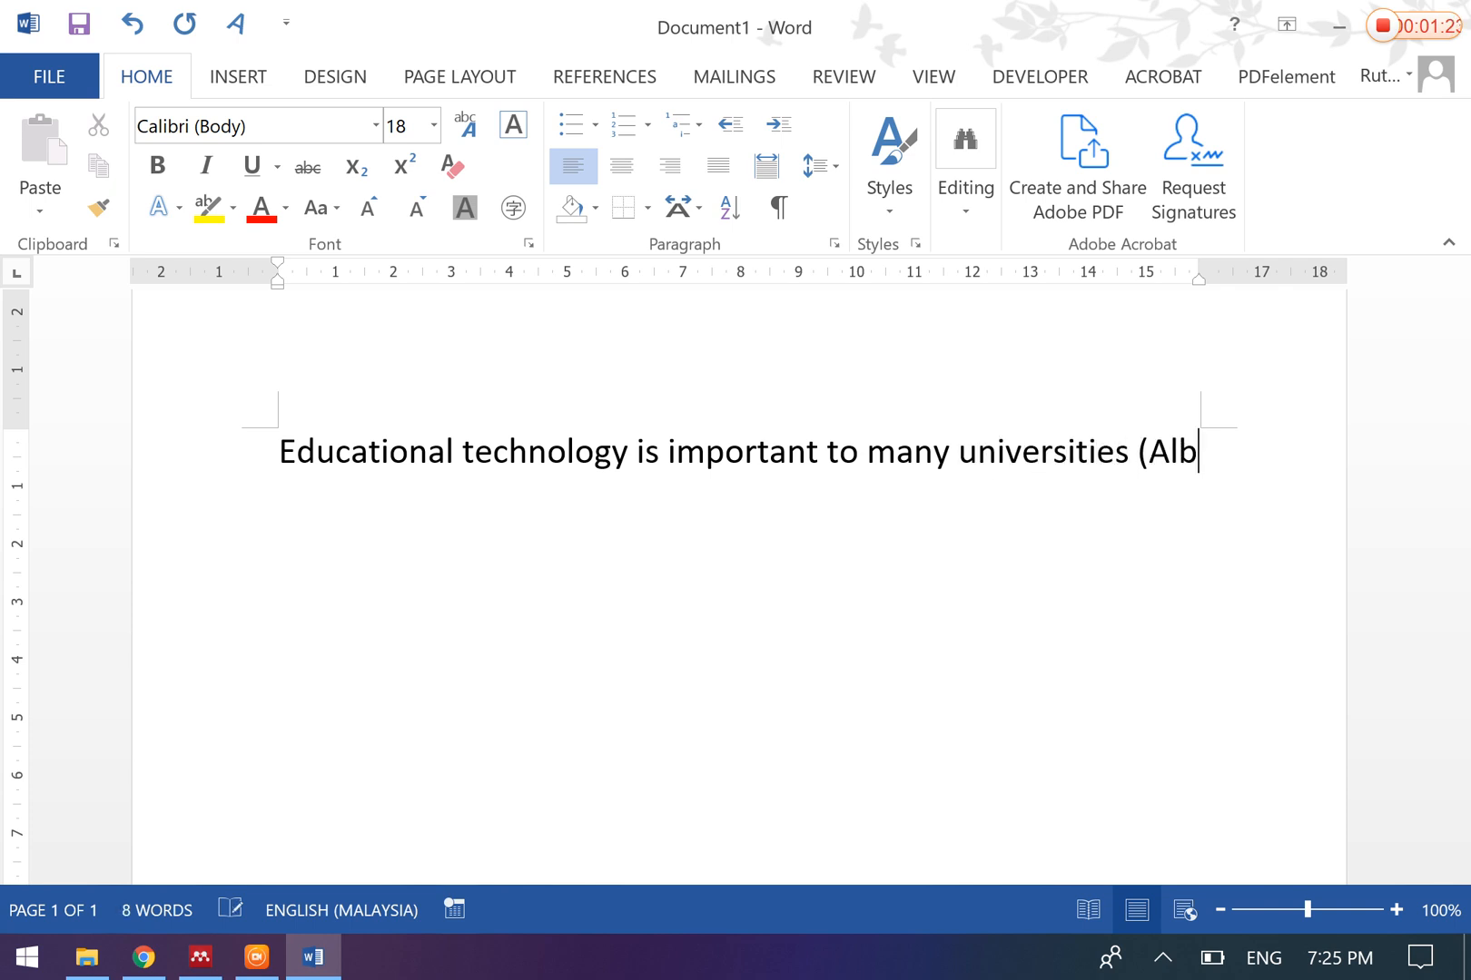
pyautogui.write('ert')
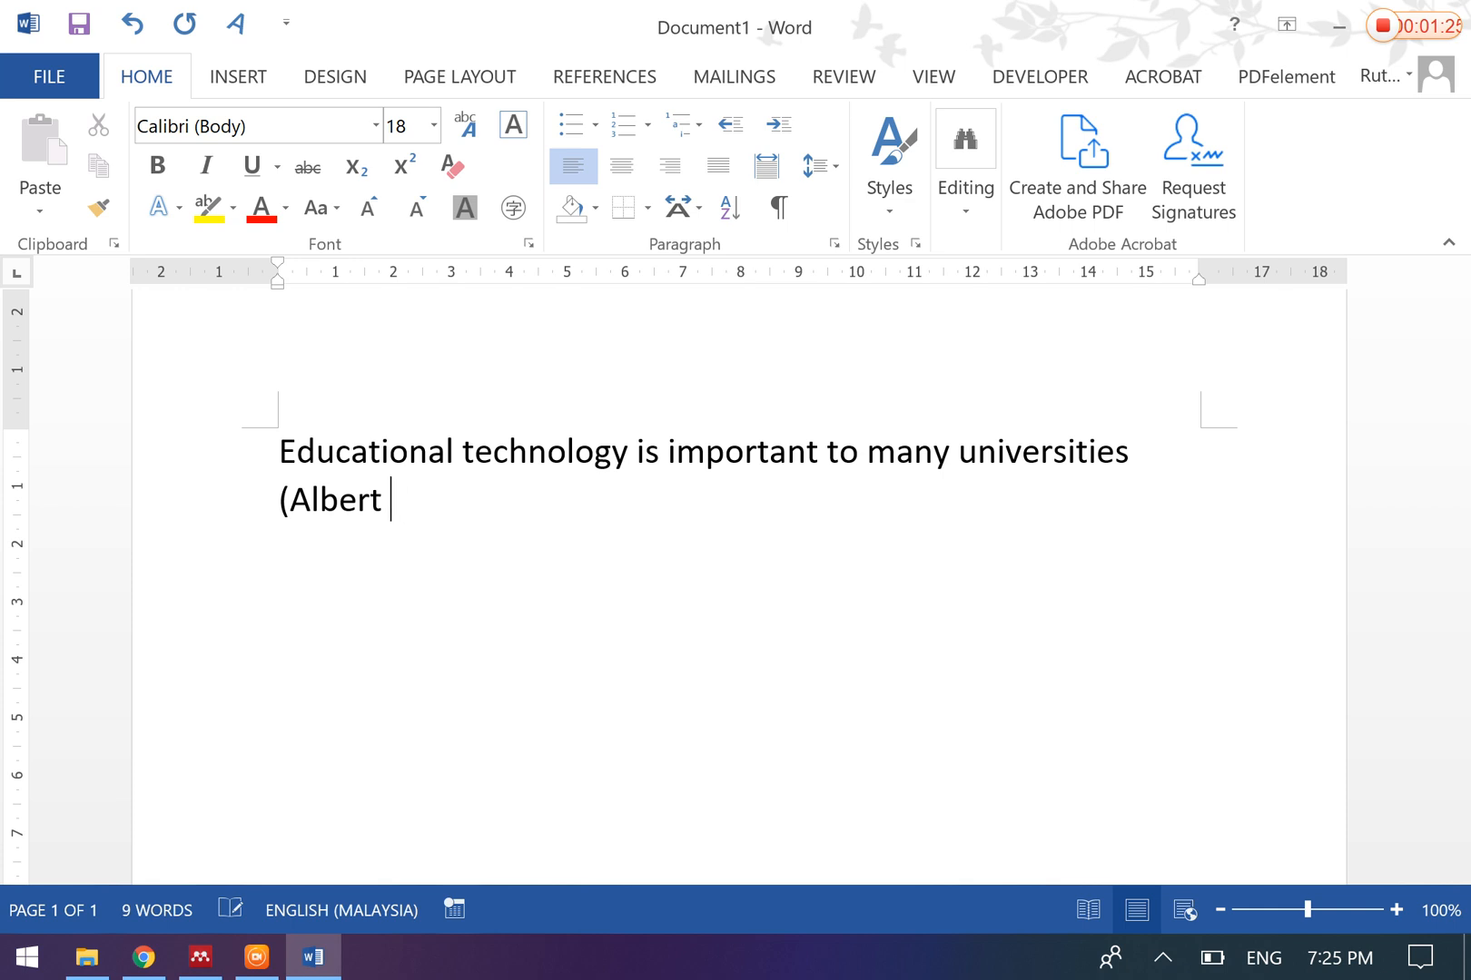
pyautogui.press('BackSpace')
pyautogui.write(', 2020)')
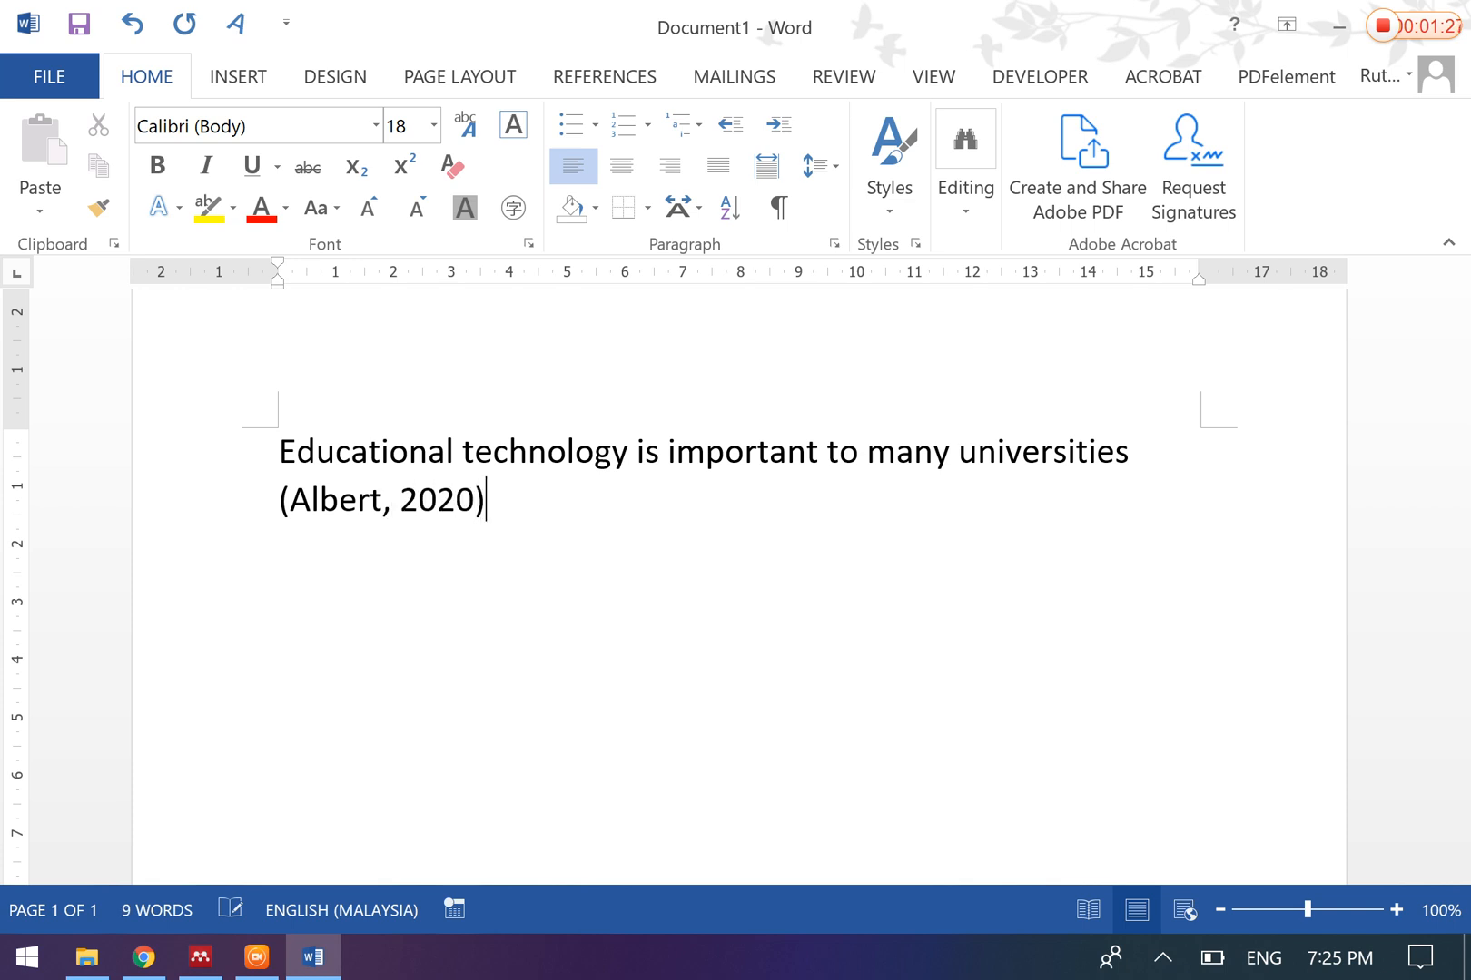
pyautogui.write('.')
pyautogui.press('Return')
pyautogui.press('Return')
pyautogui.write('Ref')
pyautogui.write('erences:')
pyautogui.press('Return')
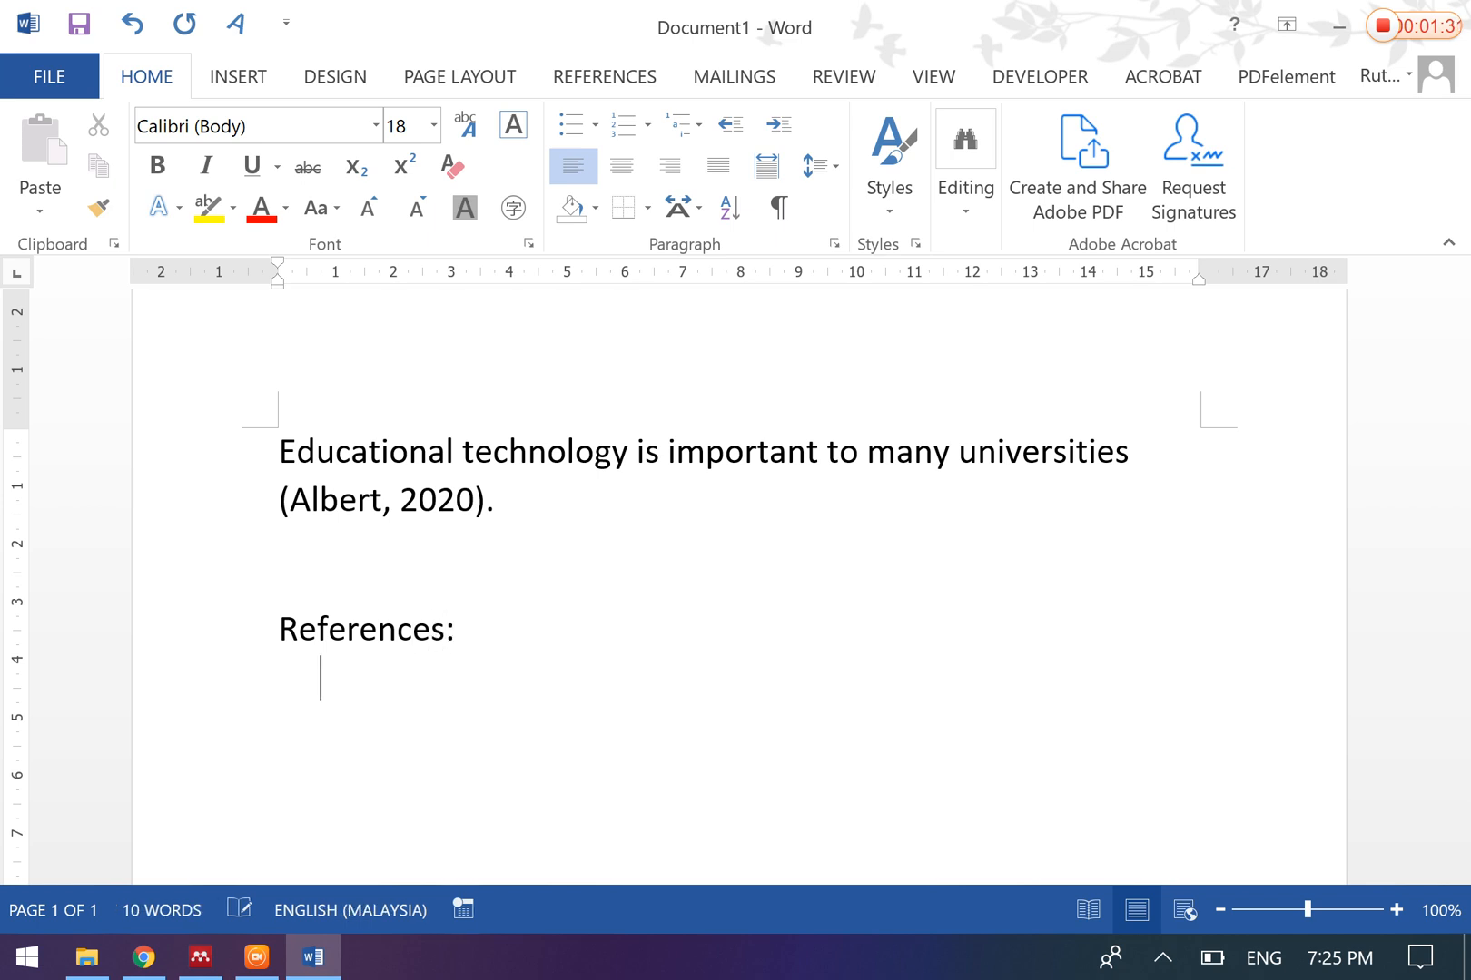
pyautogui.write('Albert')
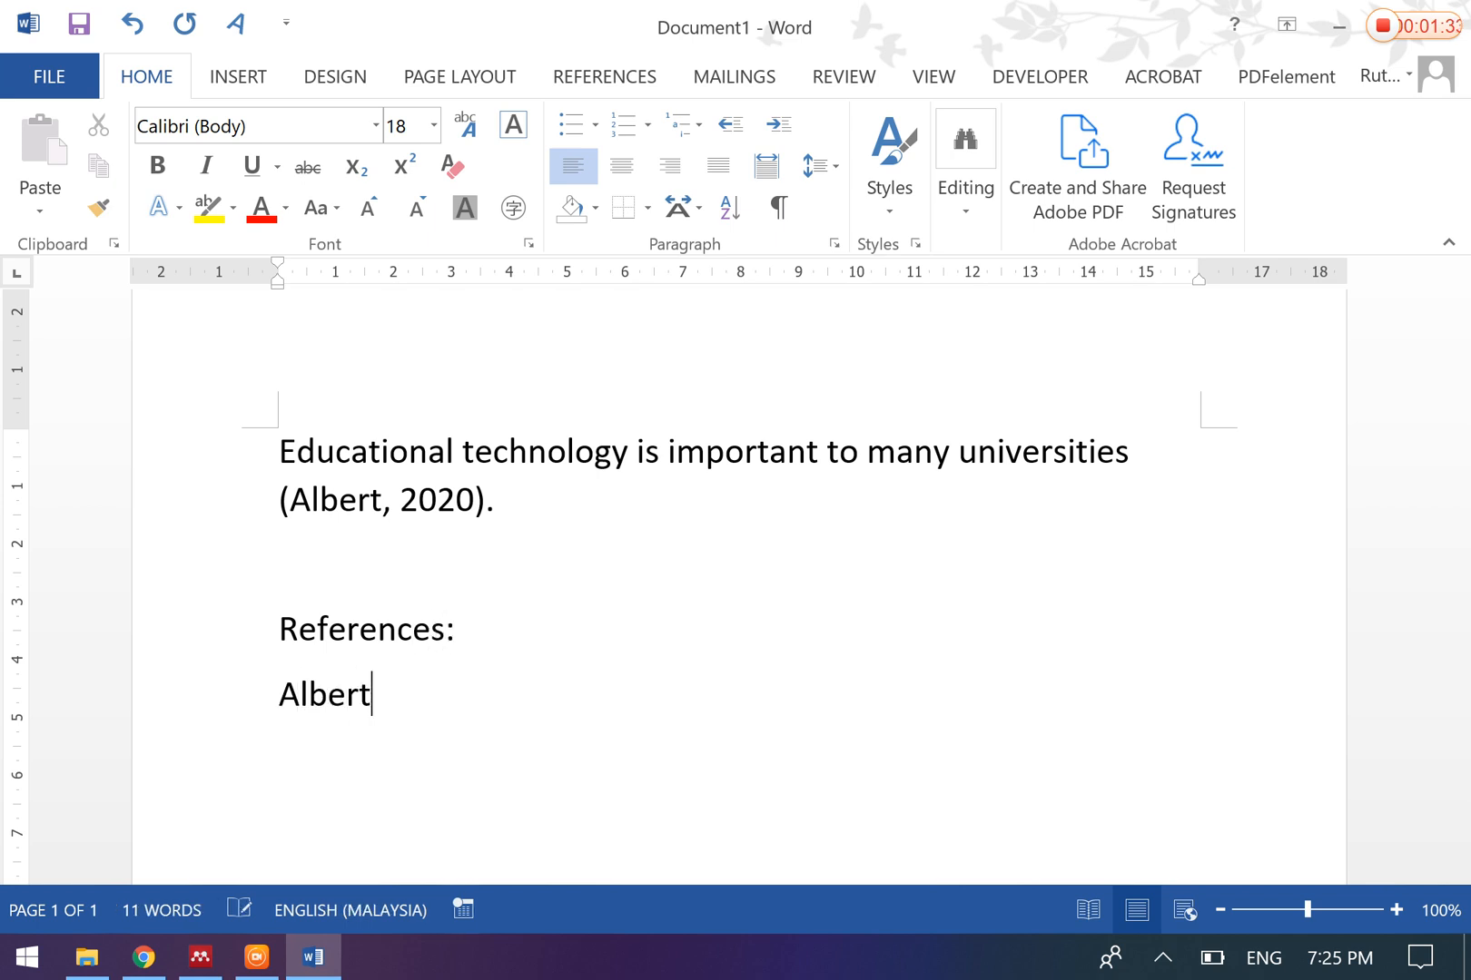
pyautogui.write(' Lim, 20')
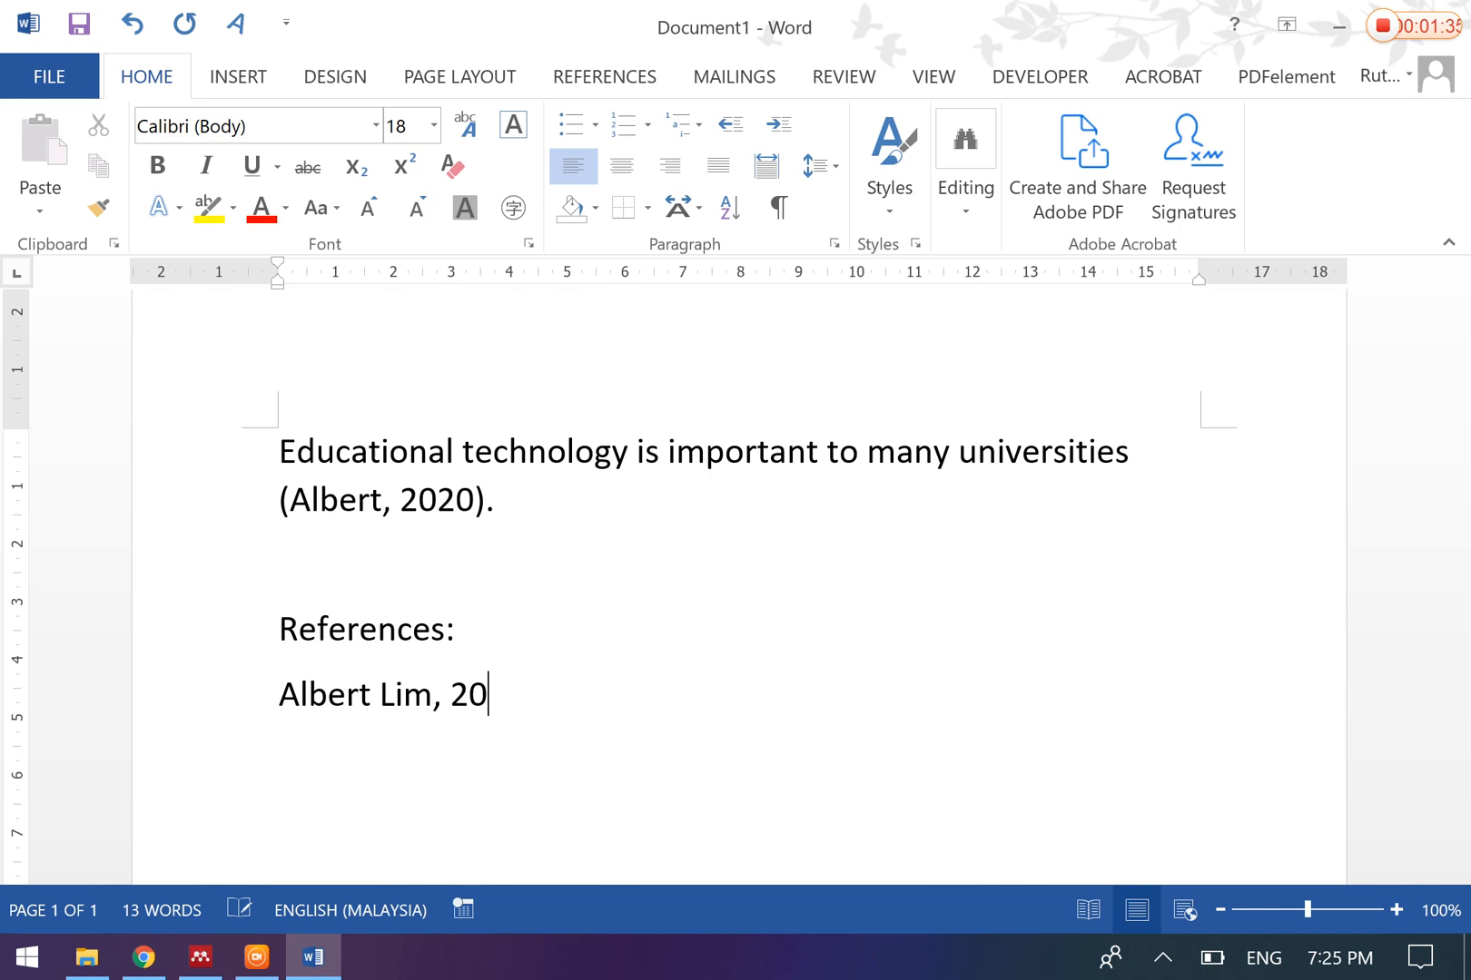
pyautogui.write('20. Jour')
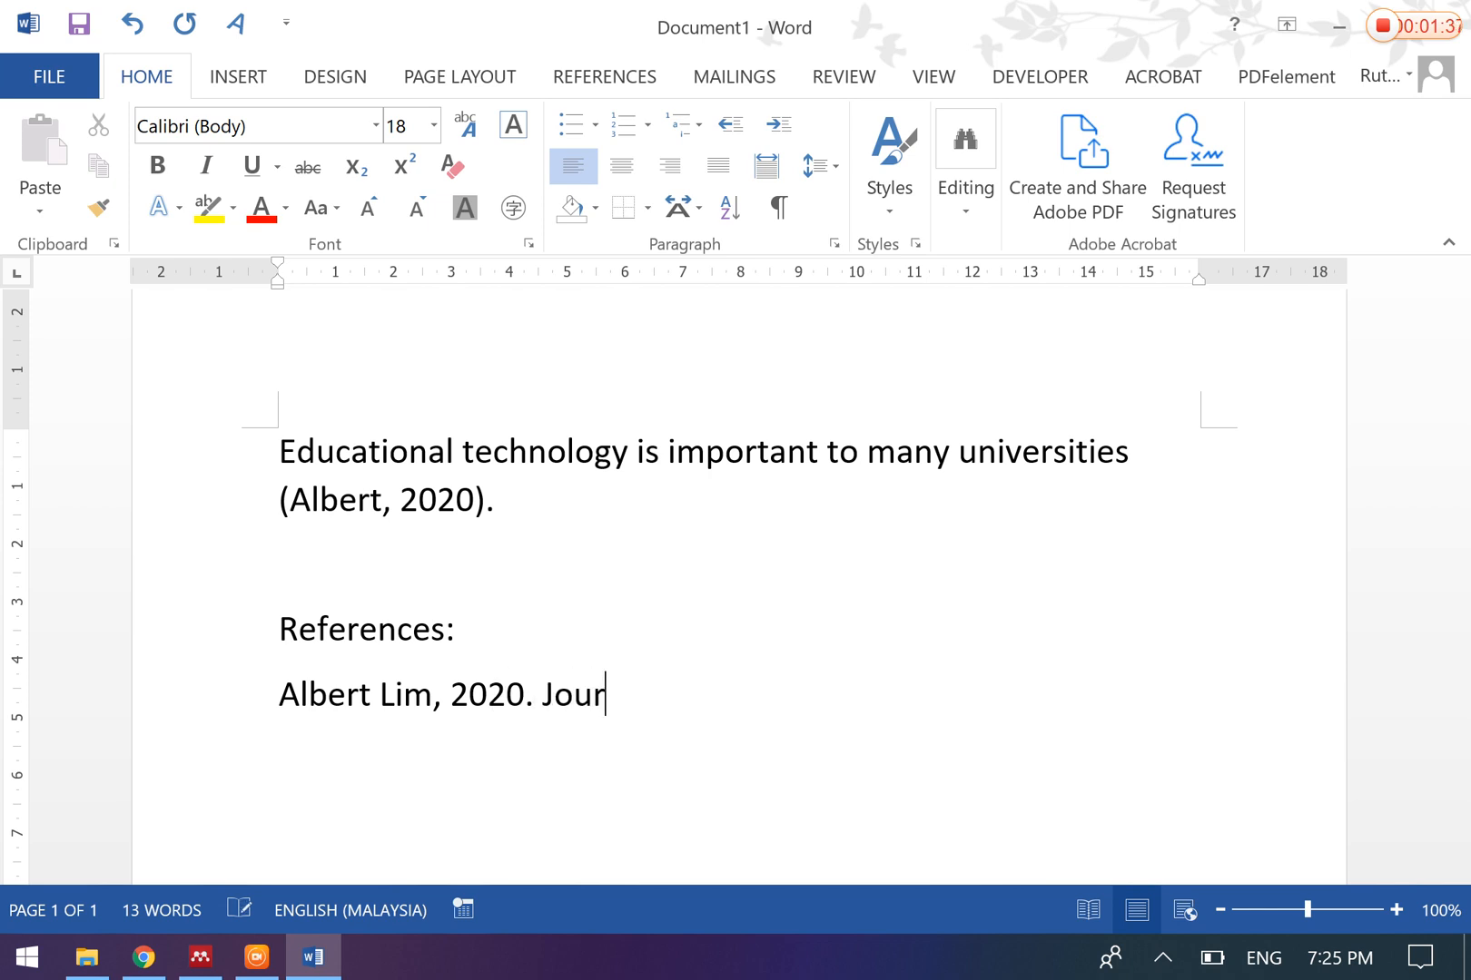
pyautogui.write('nal of Education')
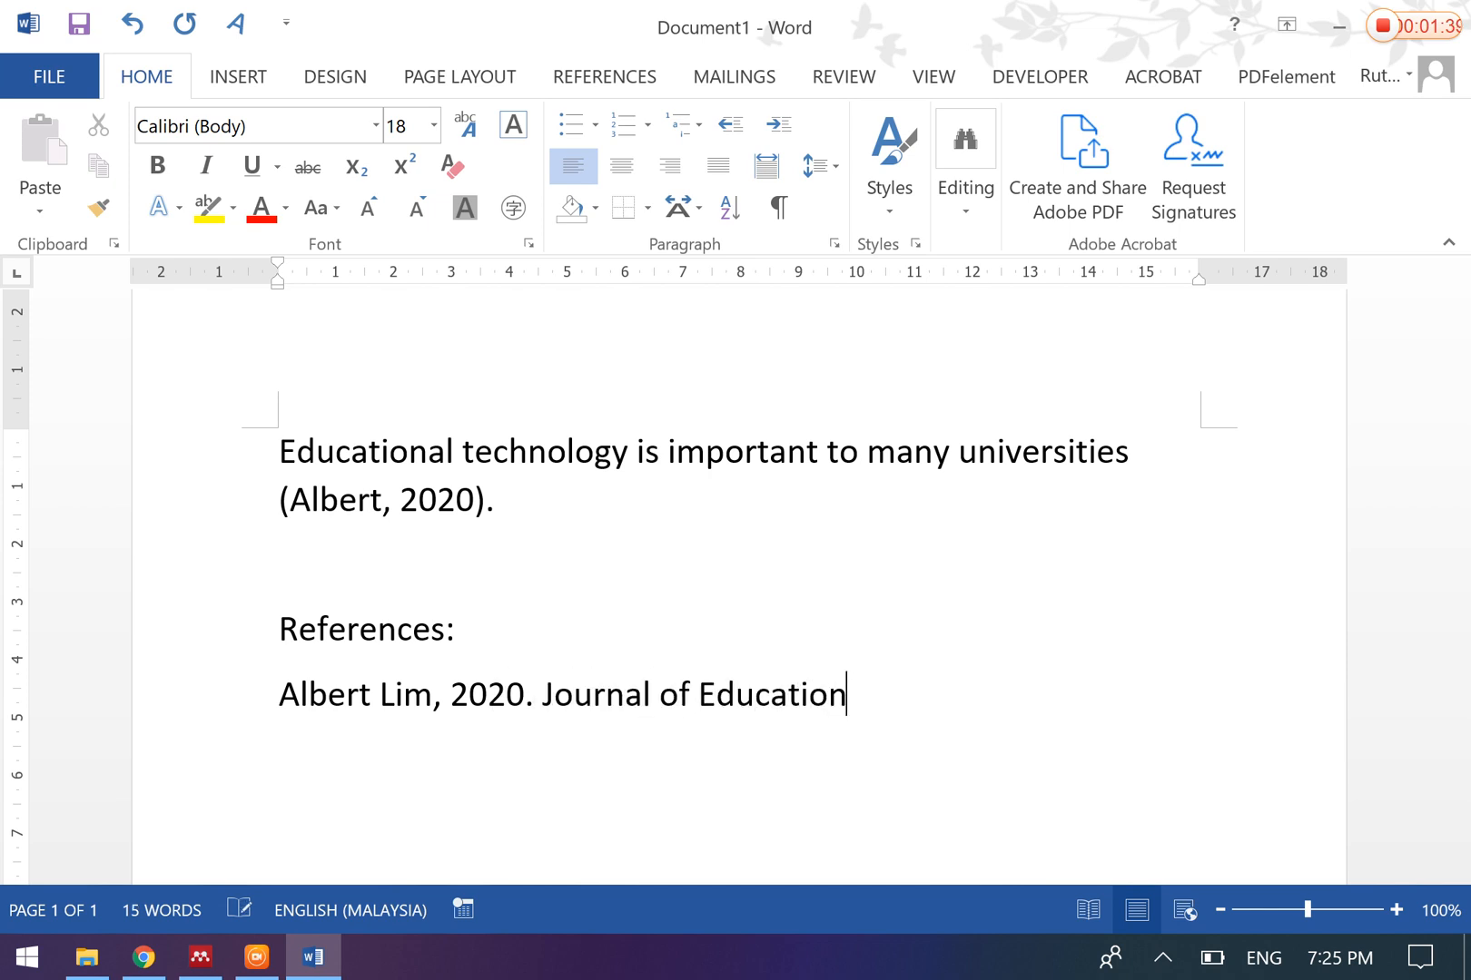
pyautogui.write('. Vol')
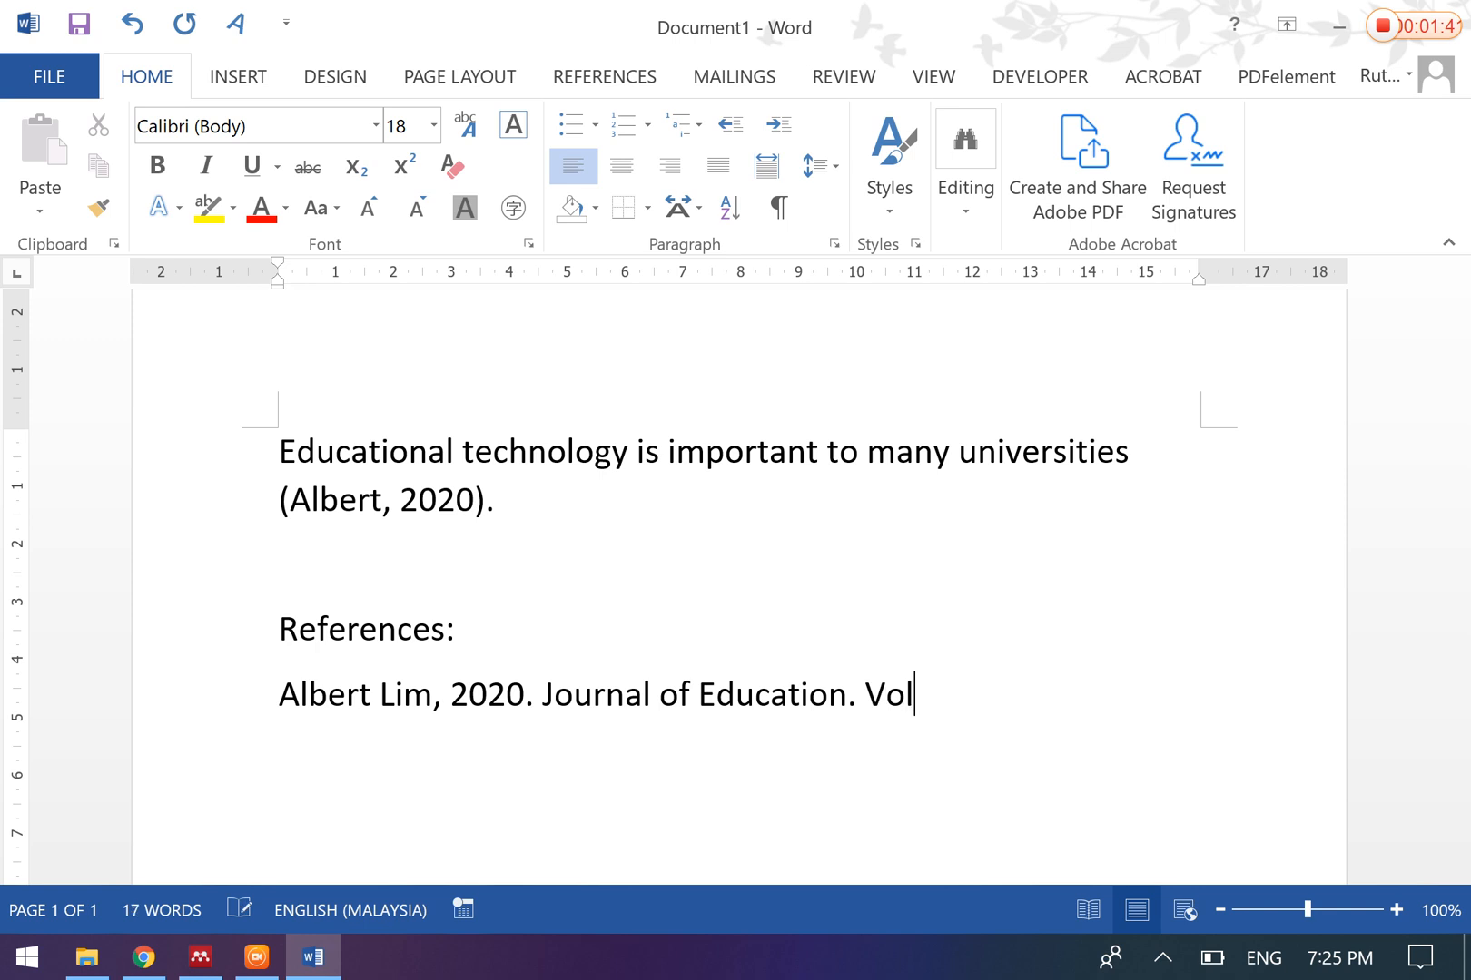
pyautogui.write('1,')
pyautogui.press('BackSpace')
pyautogui.press('BackSpace')
pyautogui.press('BackSpace')
pyautogui.write('(1), ')
pyautogui.write('PP 30')
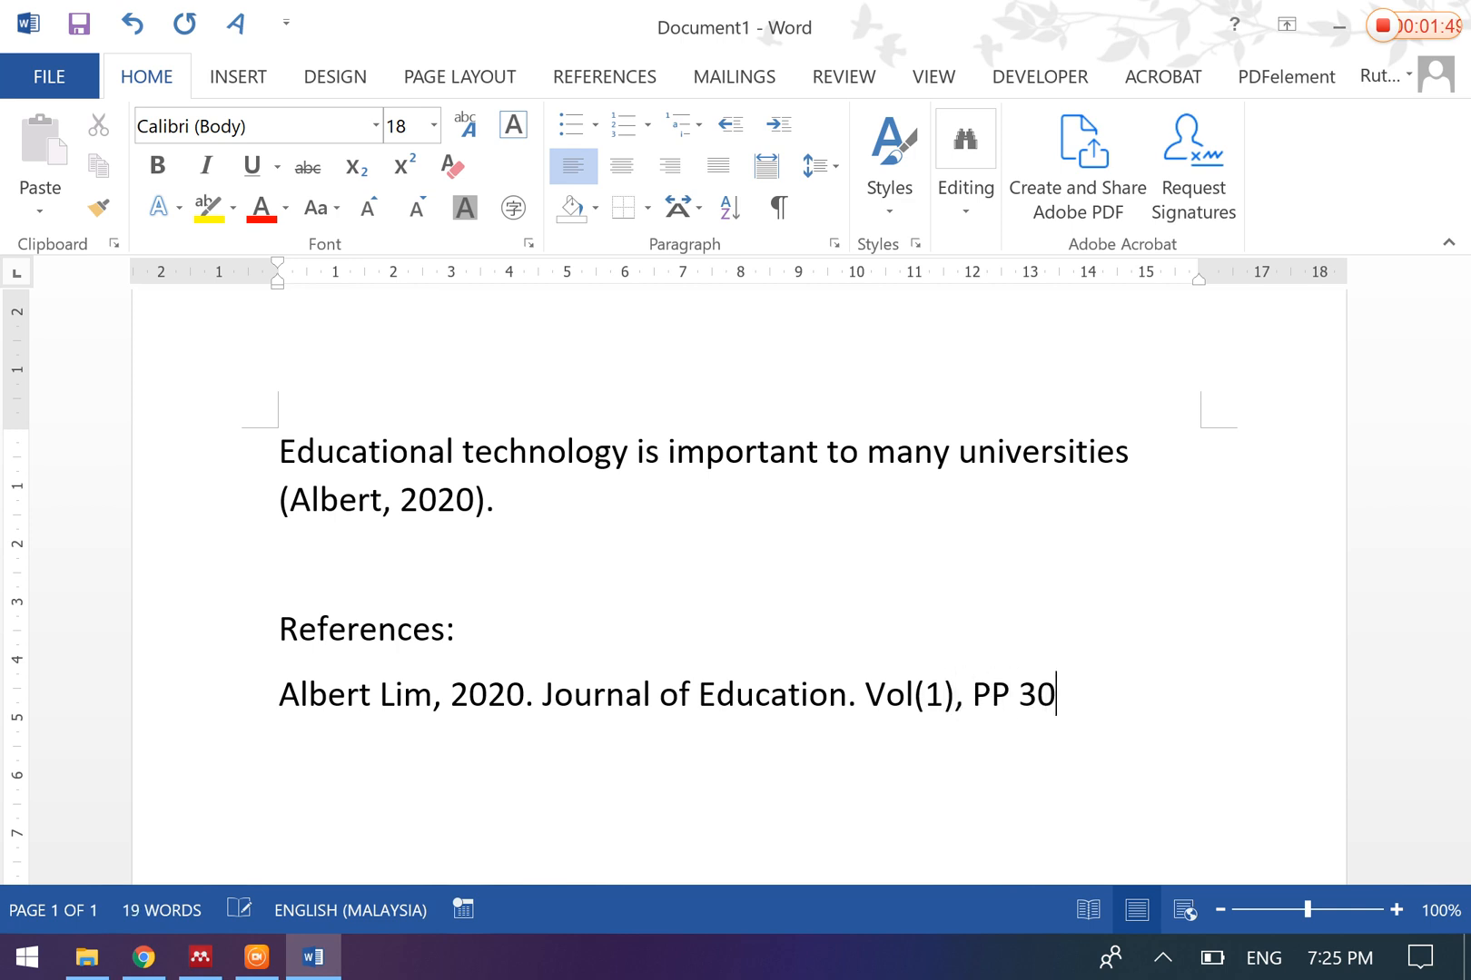
pyautogui.write('-35.')
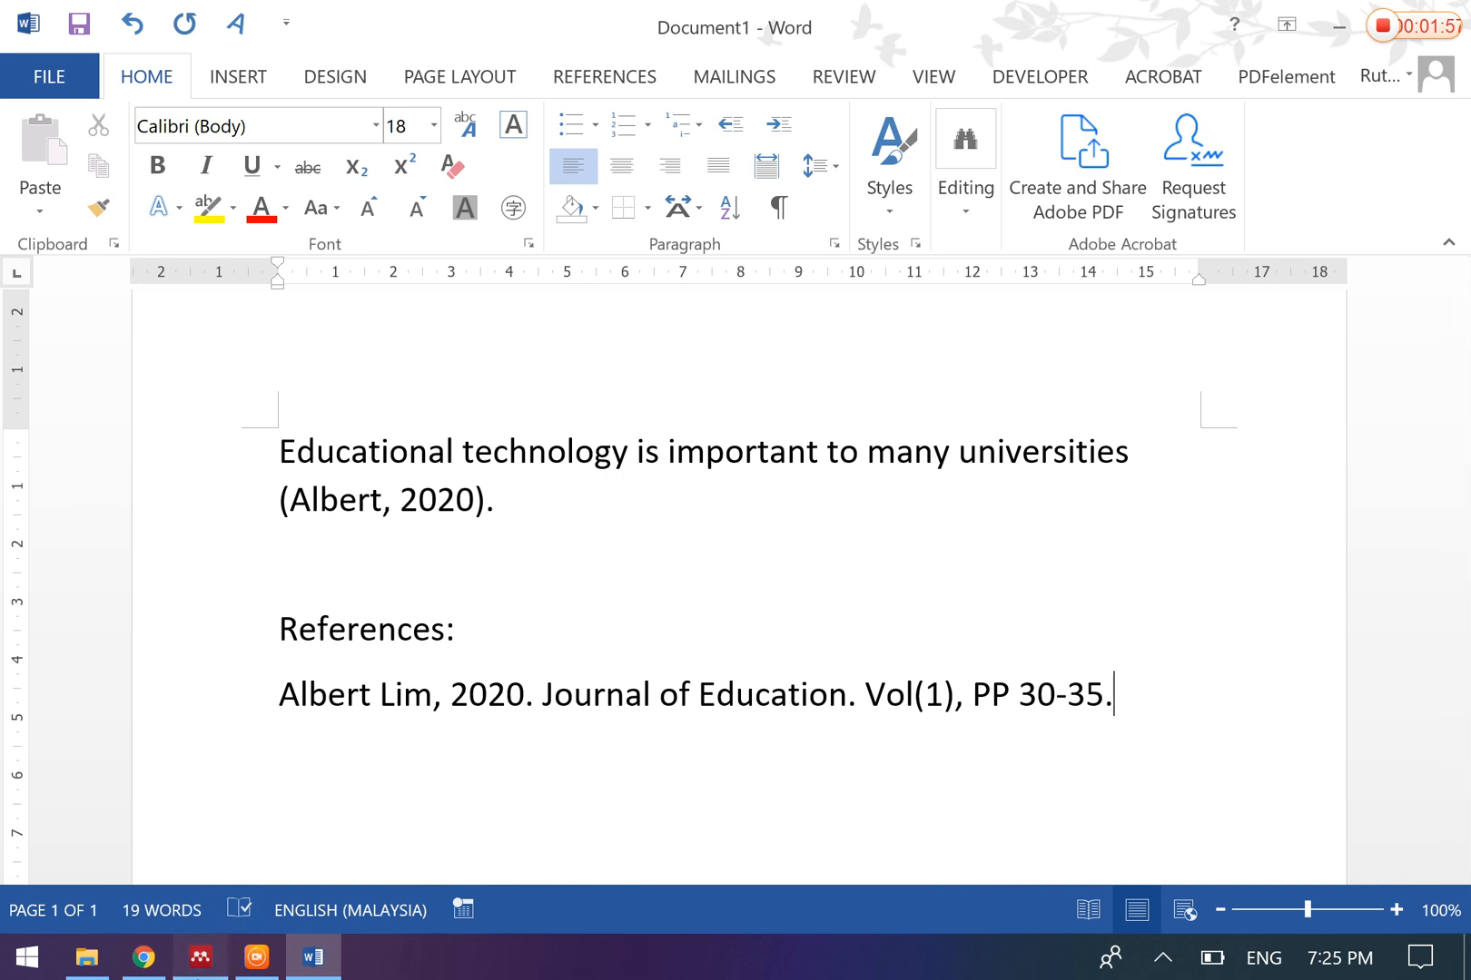
# - Bring Mendeley Desktop back to the front
pyautogui.click(201, 956)
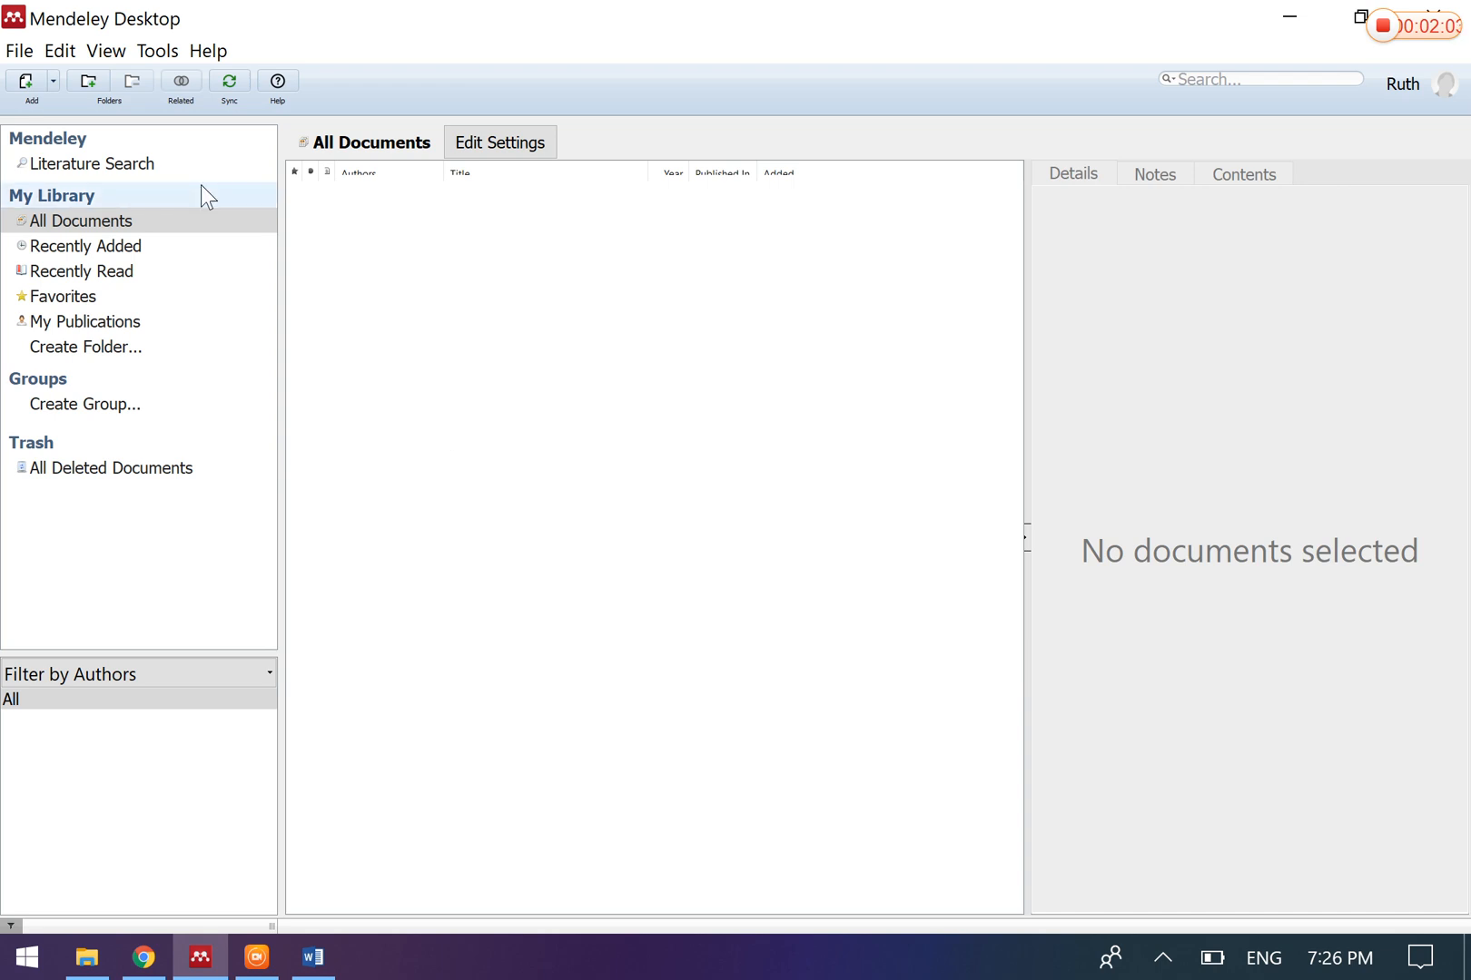
# - Review the Watch Folder settings, ticking Intel, then cancel without keeping changes
pyautogui.click(20, 50)
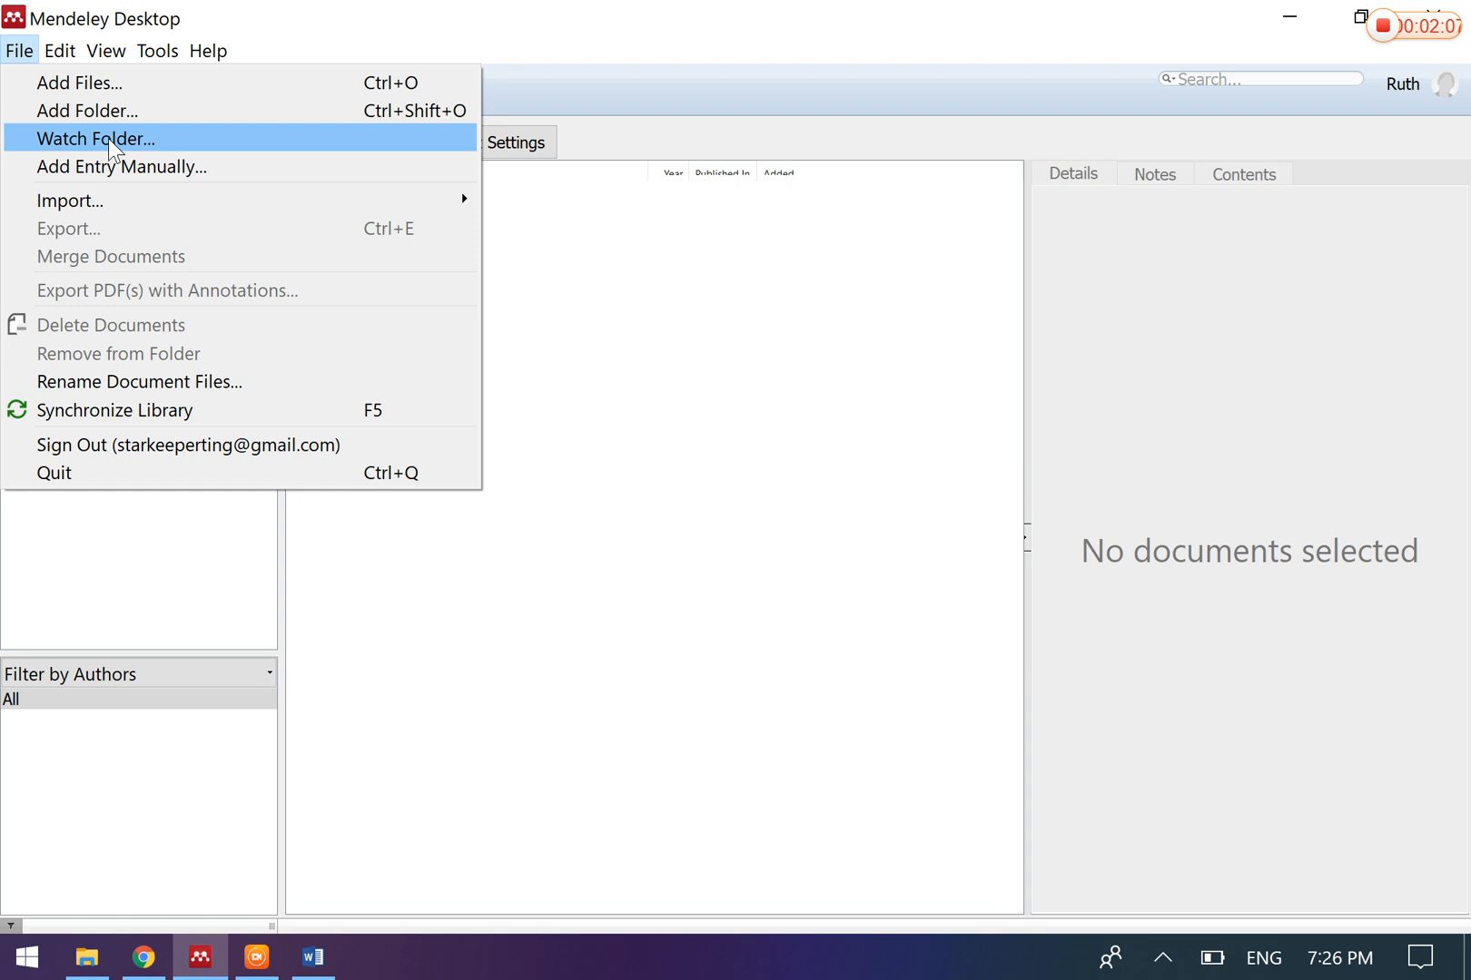
pyautogui.click(108, 138)
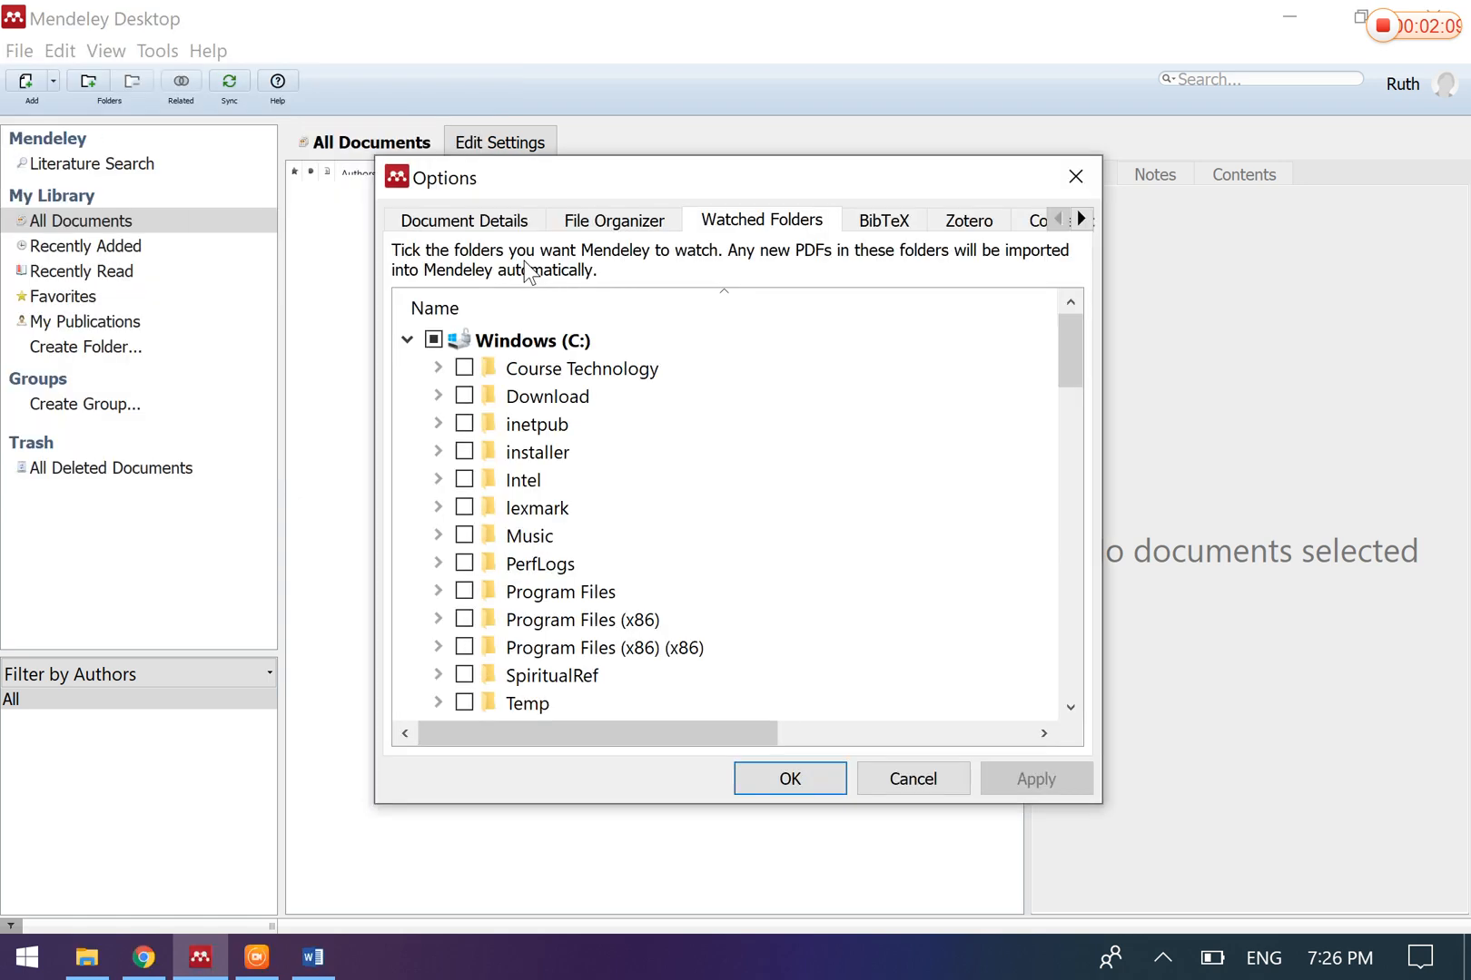
pyautogui.click(464, 481)
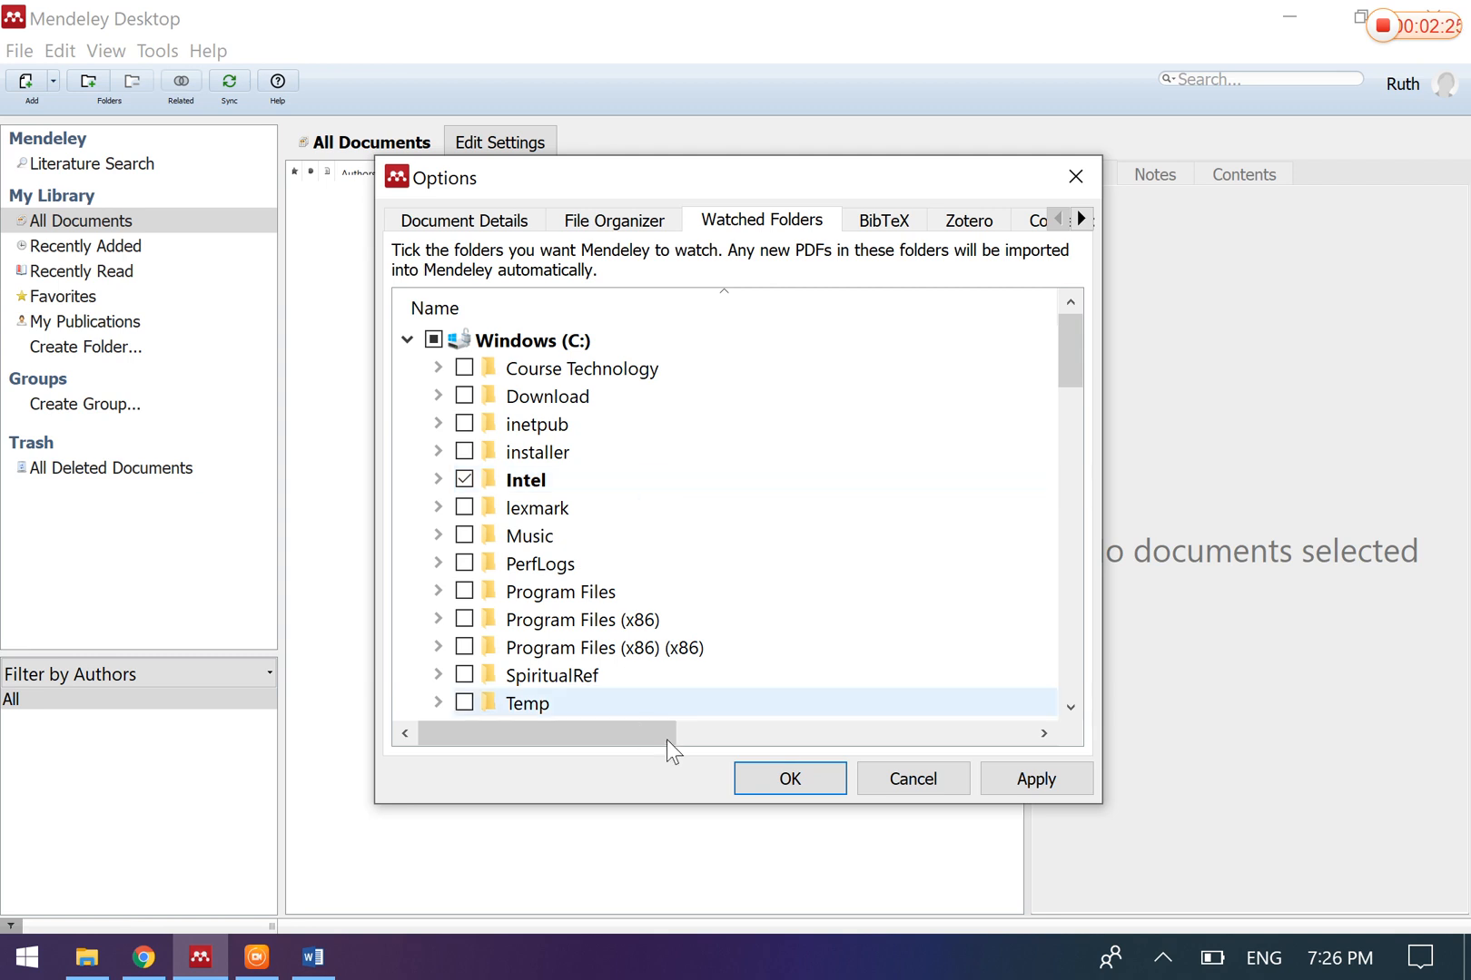
pyautogui.click(899, 790)
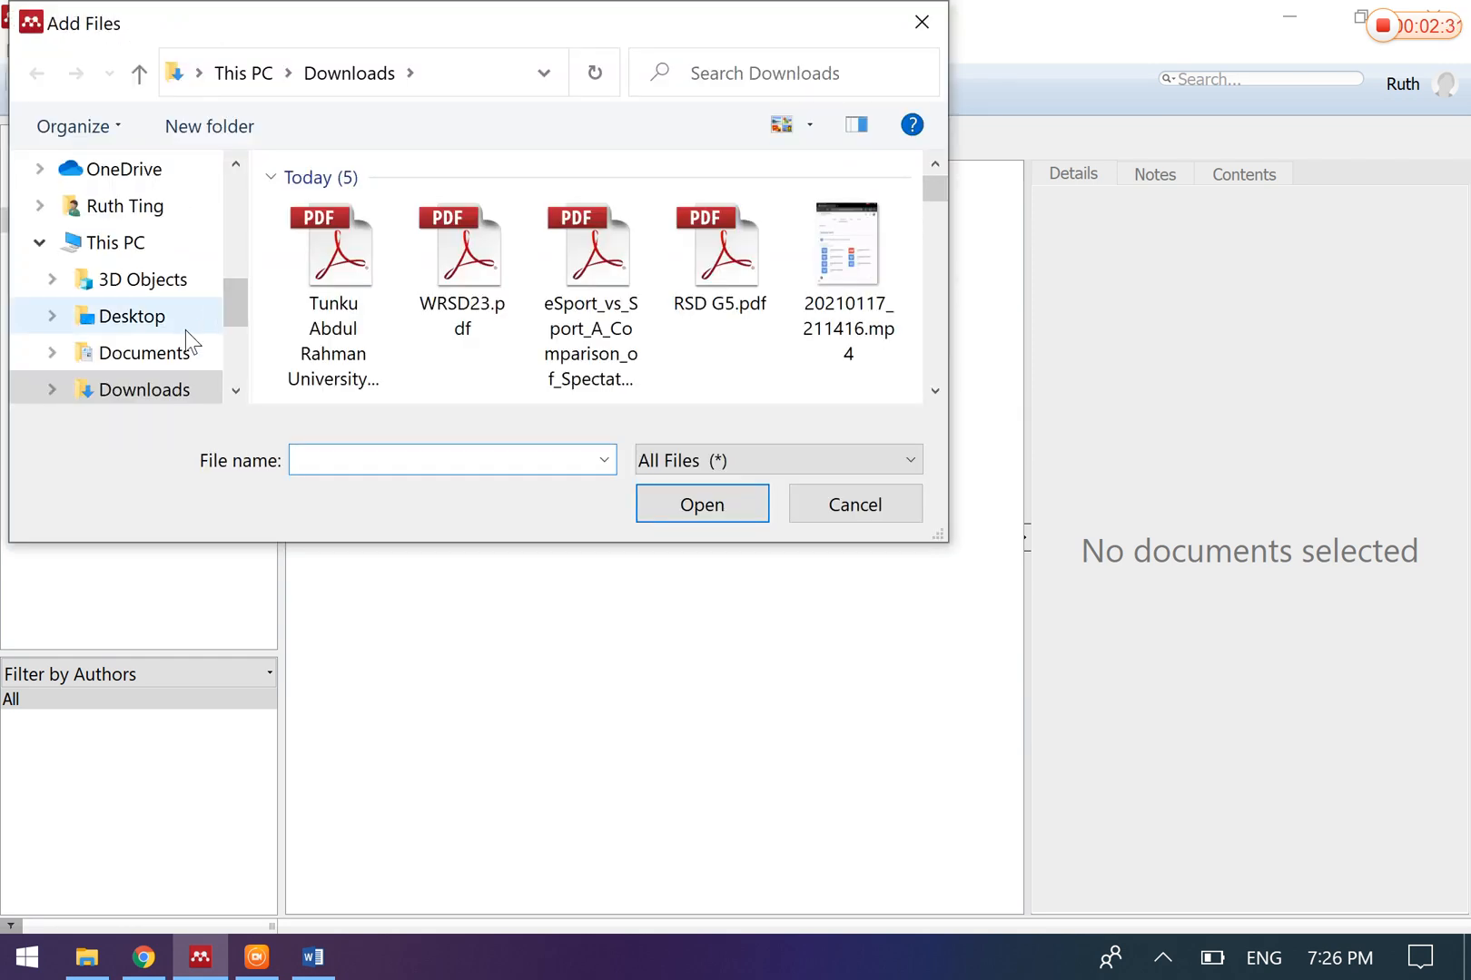
pyautogui.scroll(-3, 566, 330)
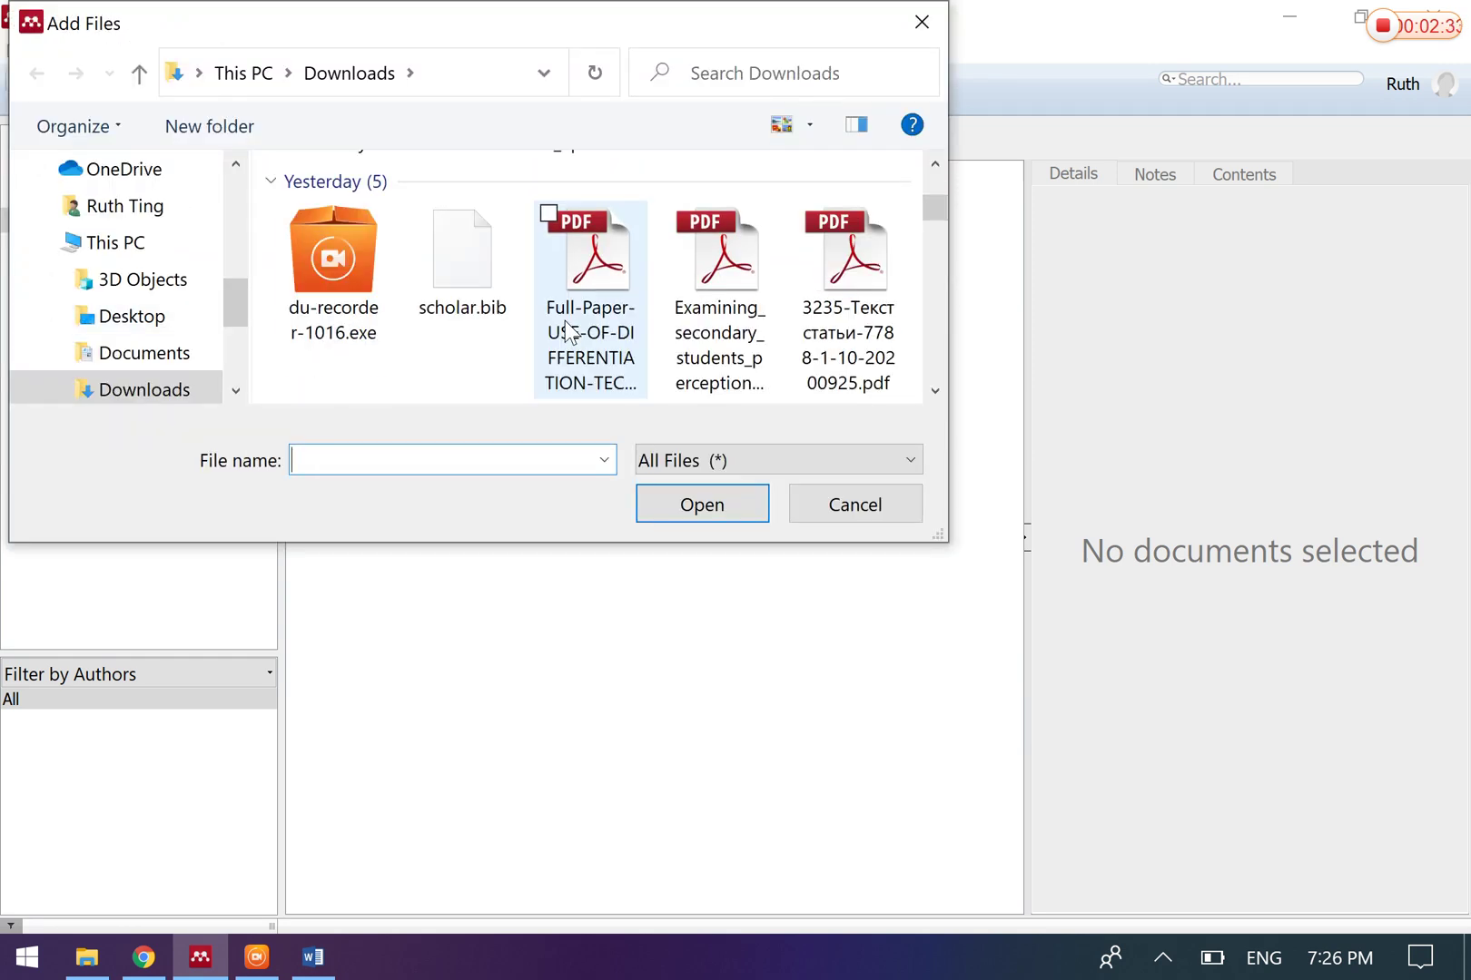
# - Import the three selected PDFs from Downloads into the Mendeley library
pyautogui.click(574, 264)
pyautogui.keyDown('ctrl'); pyautogui.click(712, 264); pyautogui.keyUp('ctrl')
pyautogui.keyDown('ctrl'); pyautogui.click(841, 246); pyautogui.keyUp('ctrl')
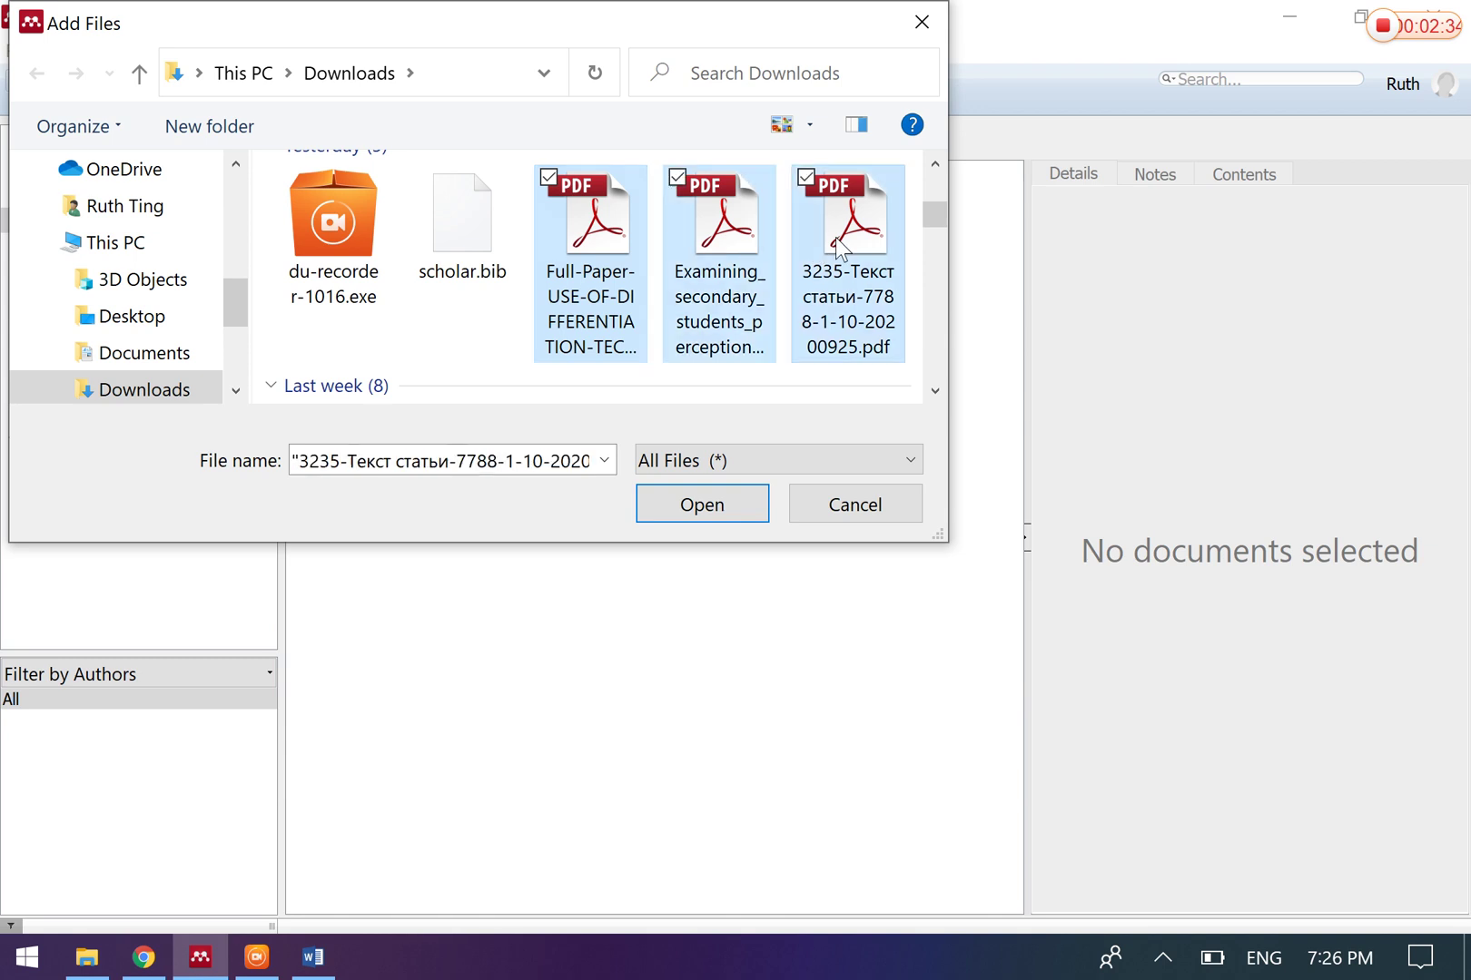
pyautogui.click(702, 504)
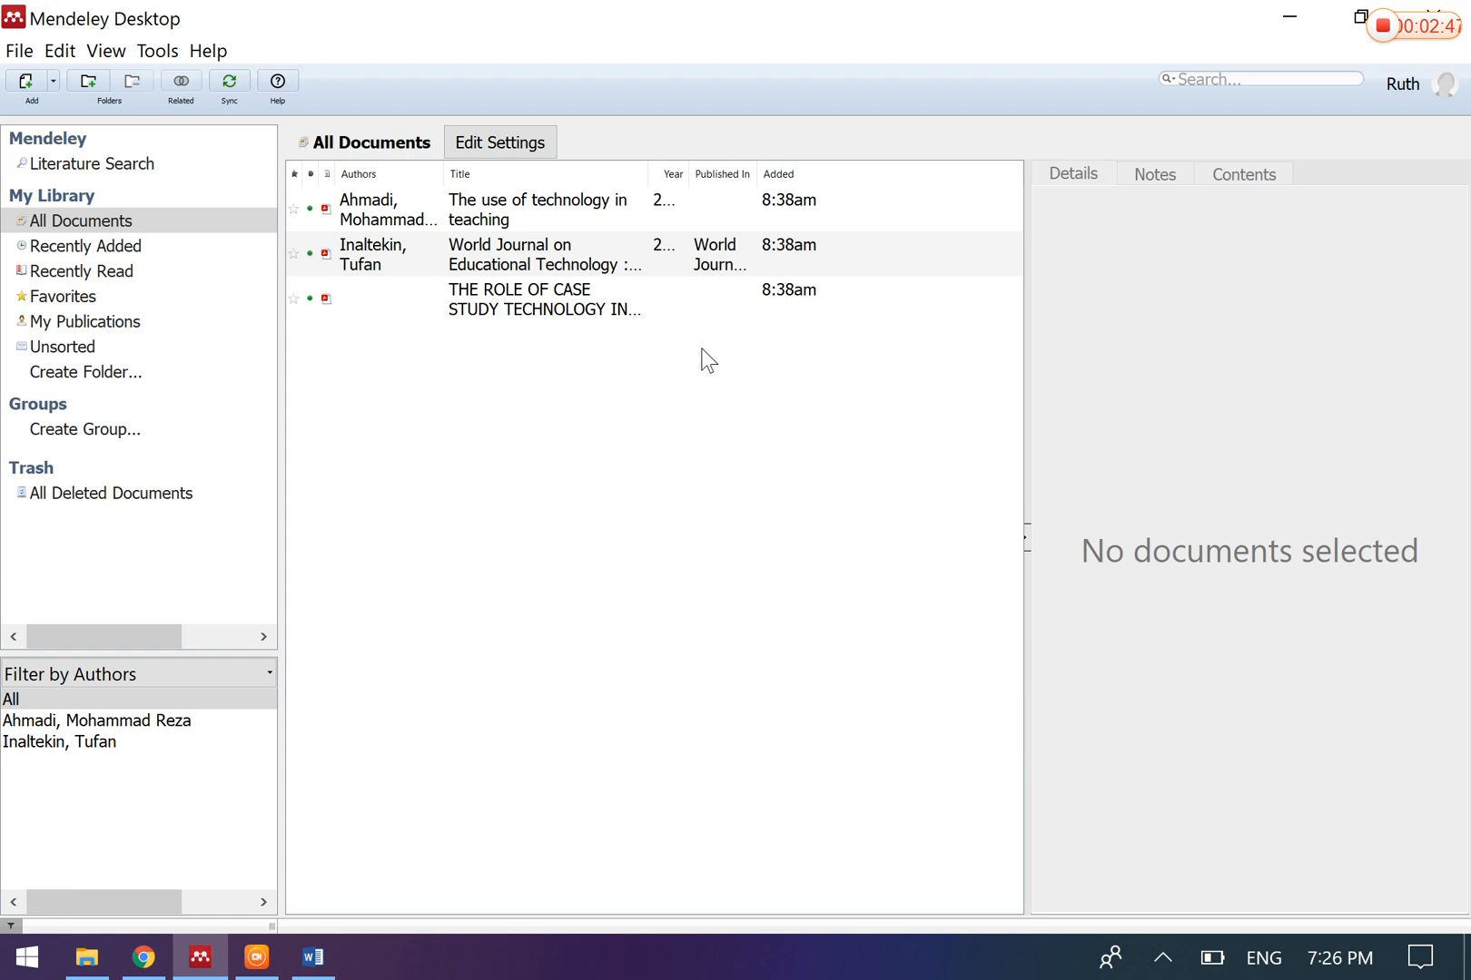
# - Inspect the Ahmadi paper's Year, Volume and Journal detail fields without changing them, then deselect it
pyautogui.click(384, 213)
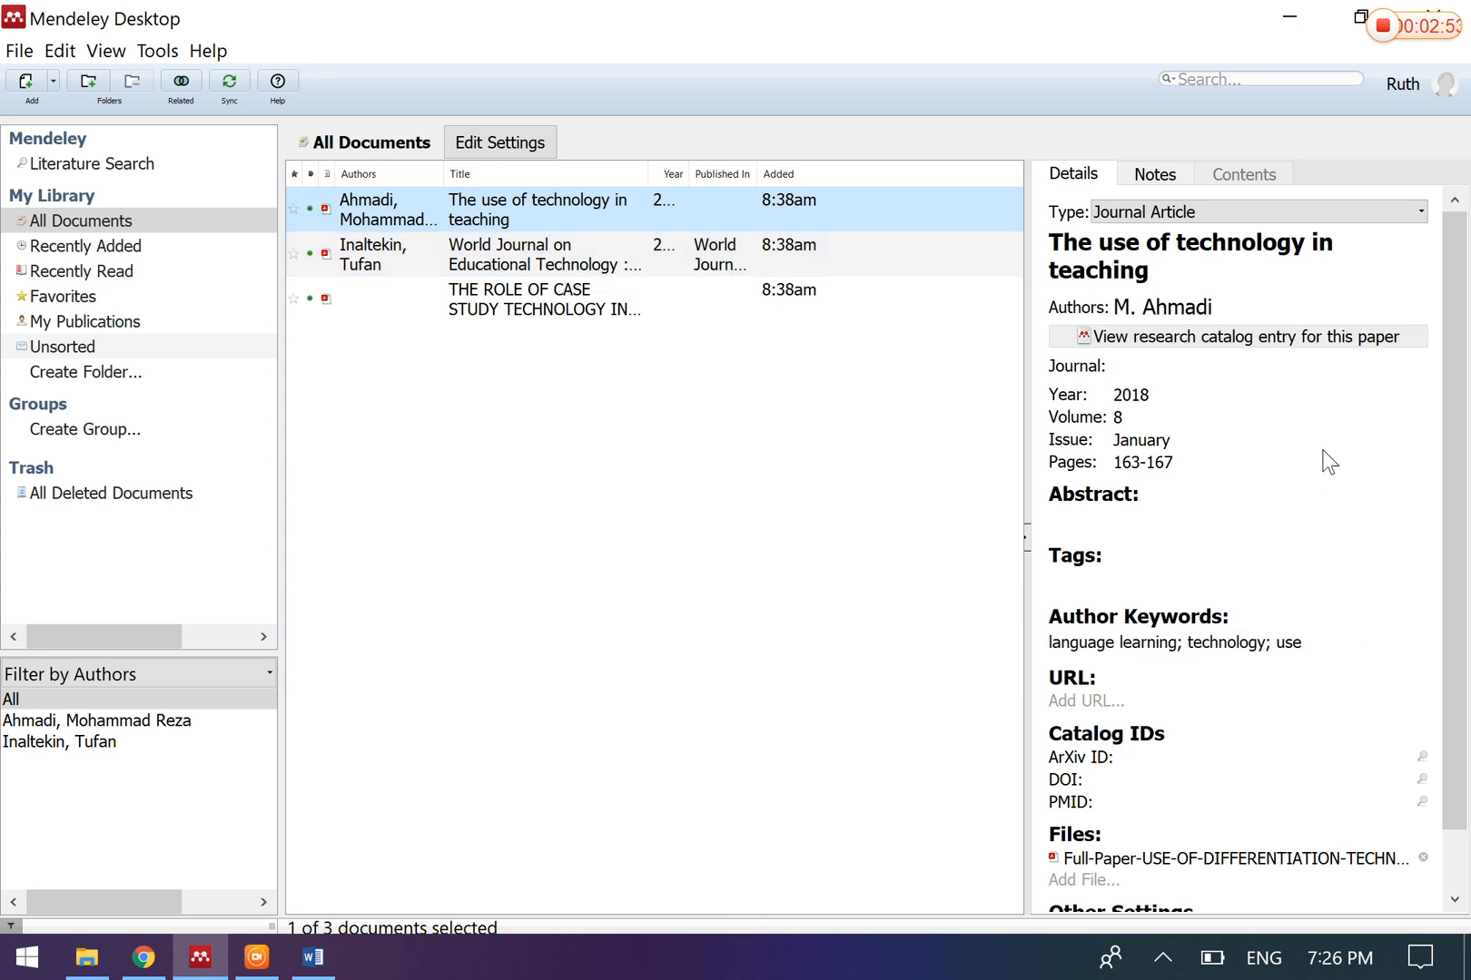
pyautogui.click(1149, 417)
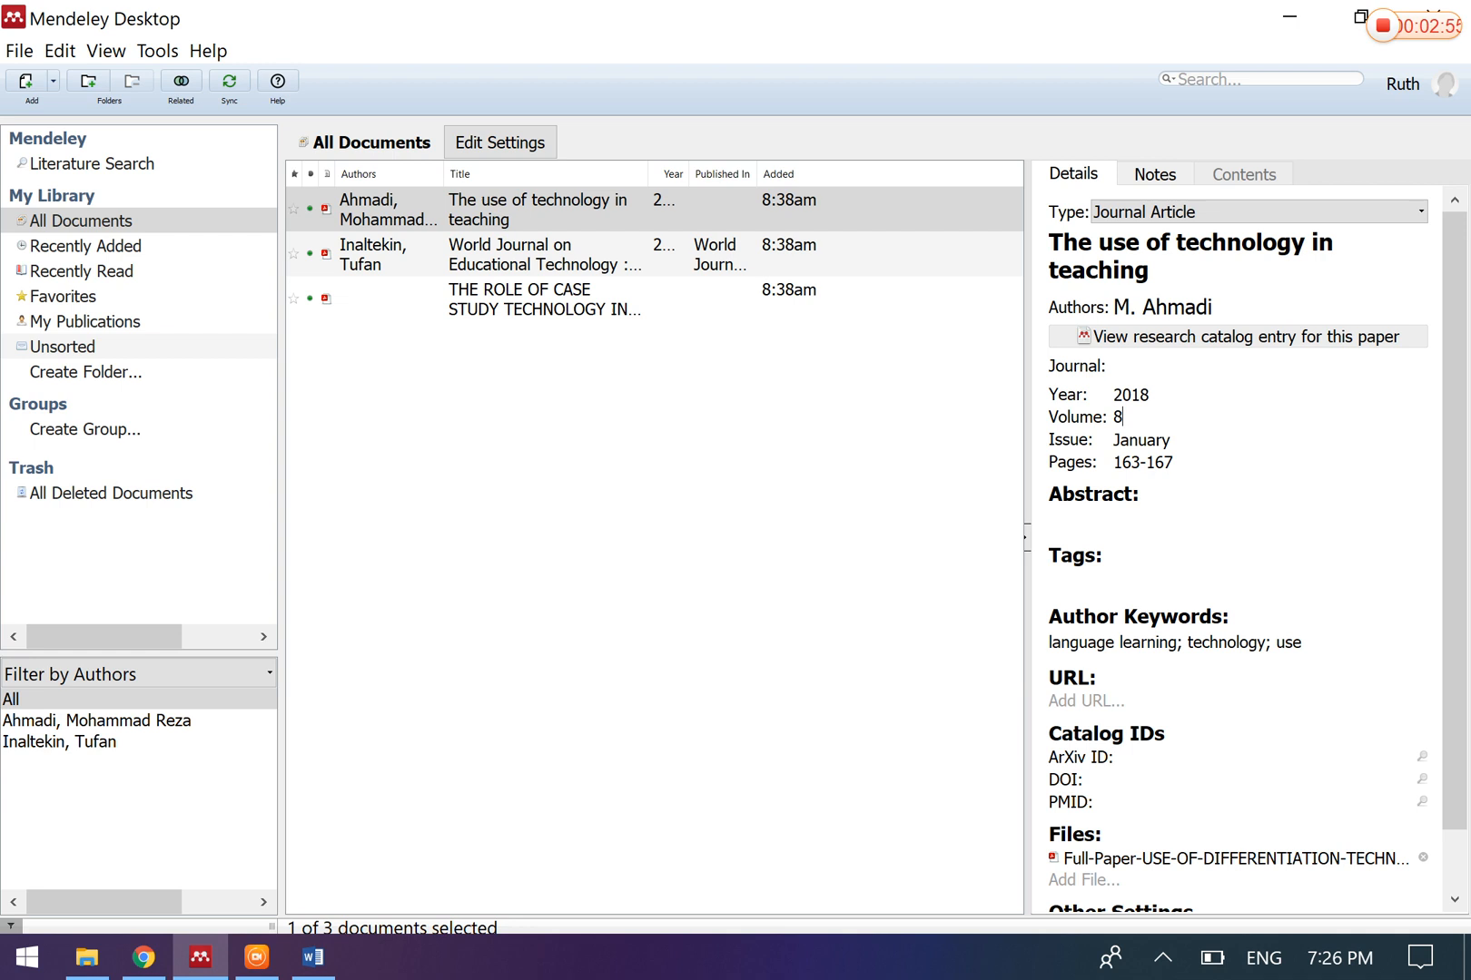
pyautogui.click(1264, 365)
pyautogui.click(1138, 394)
pyautogui.click(1264, 365)
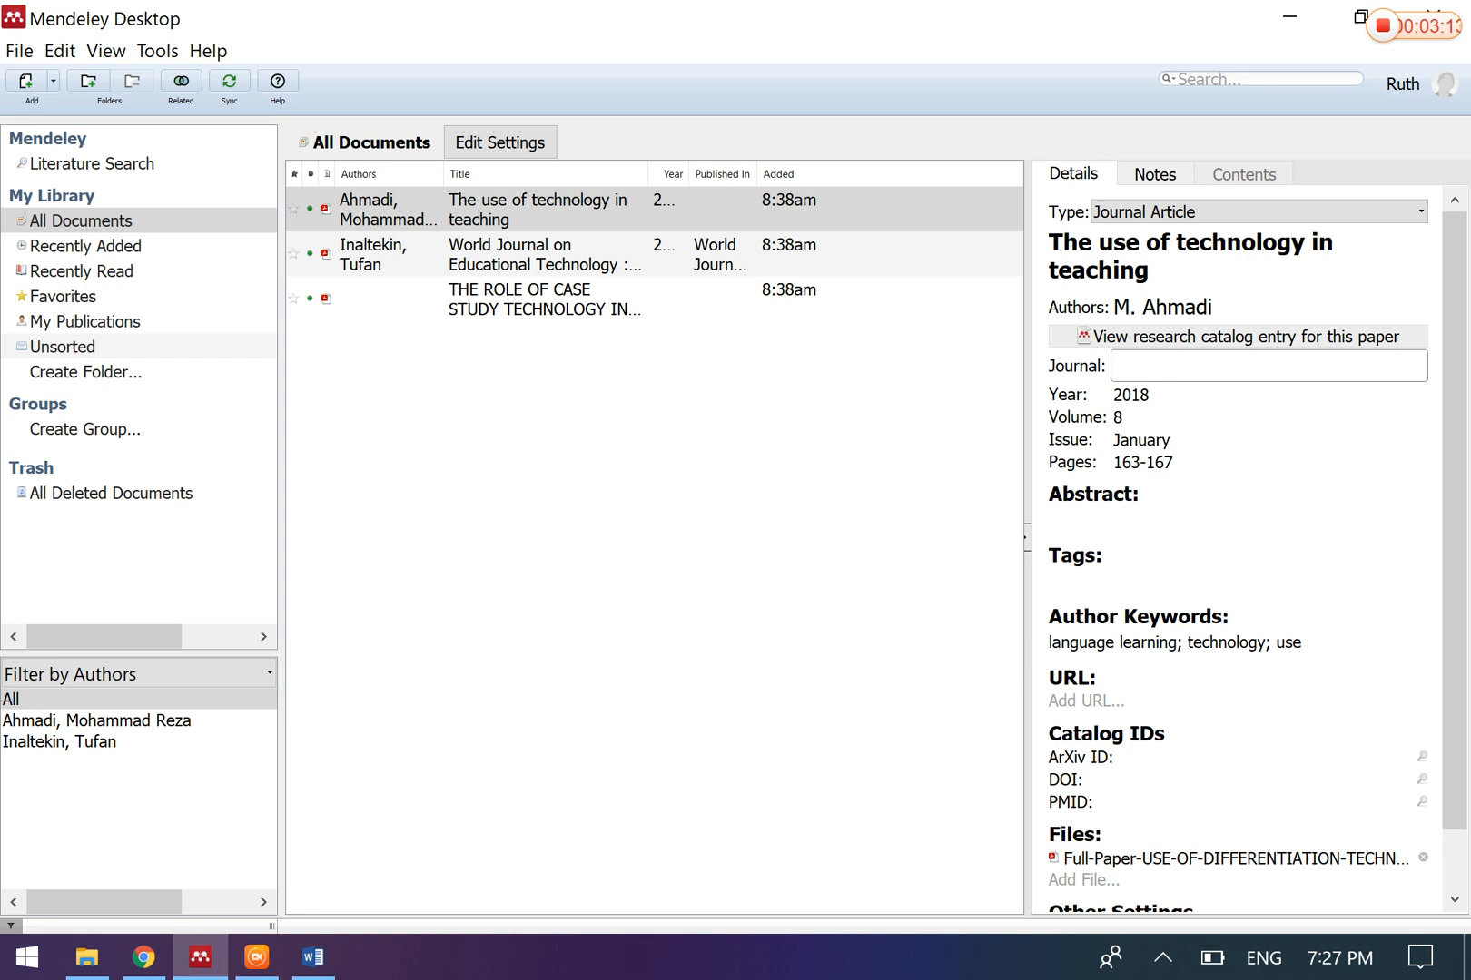
pyautogui.click(588, 436)
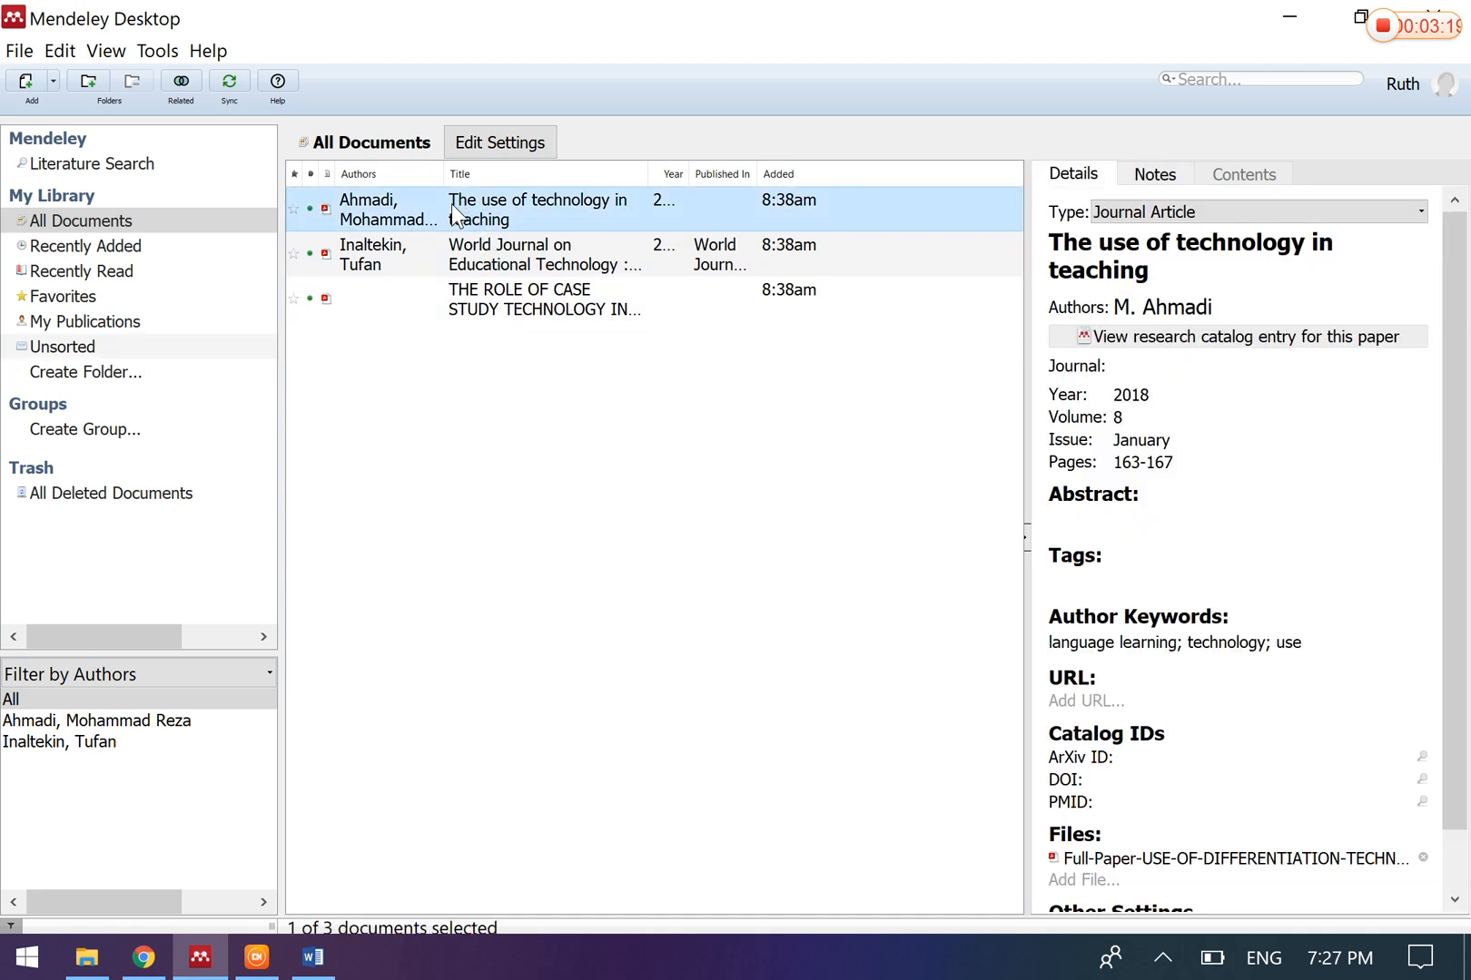
# - Select all three library documents, check the (Albert, 2020) citation in Word, and return to Mendeley
pyautogui.keyDown('shift'); pyautogui.click(431, 300); pyautogui.keyUp('shift')
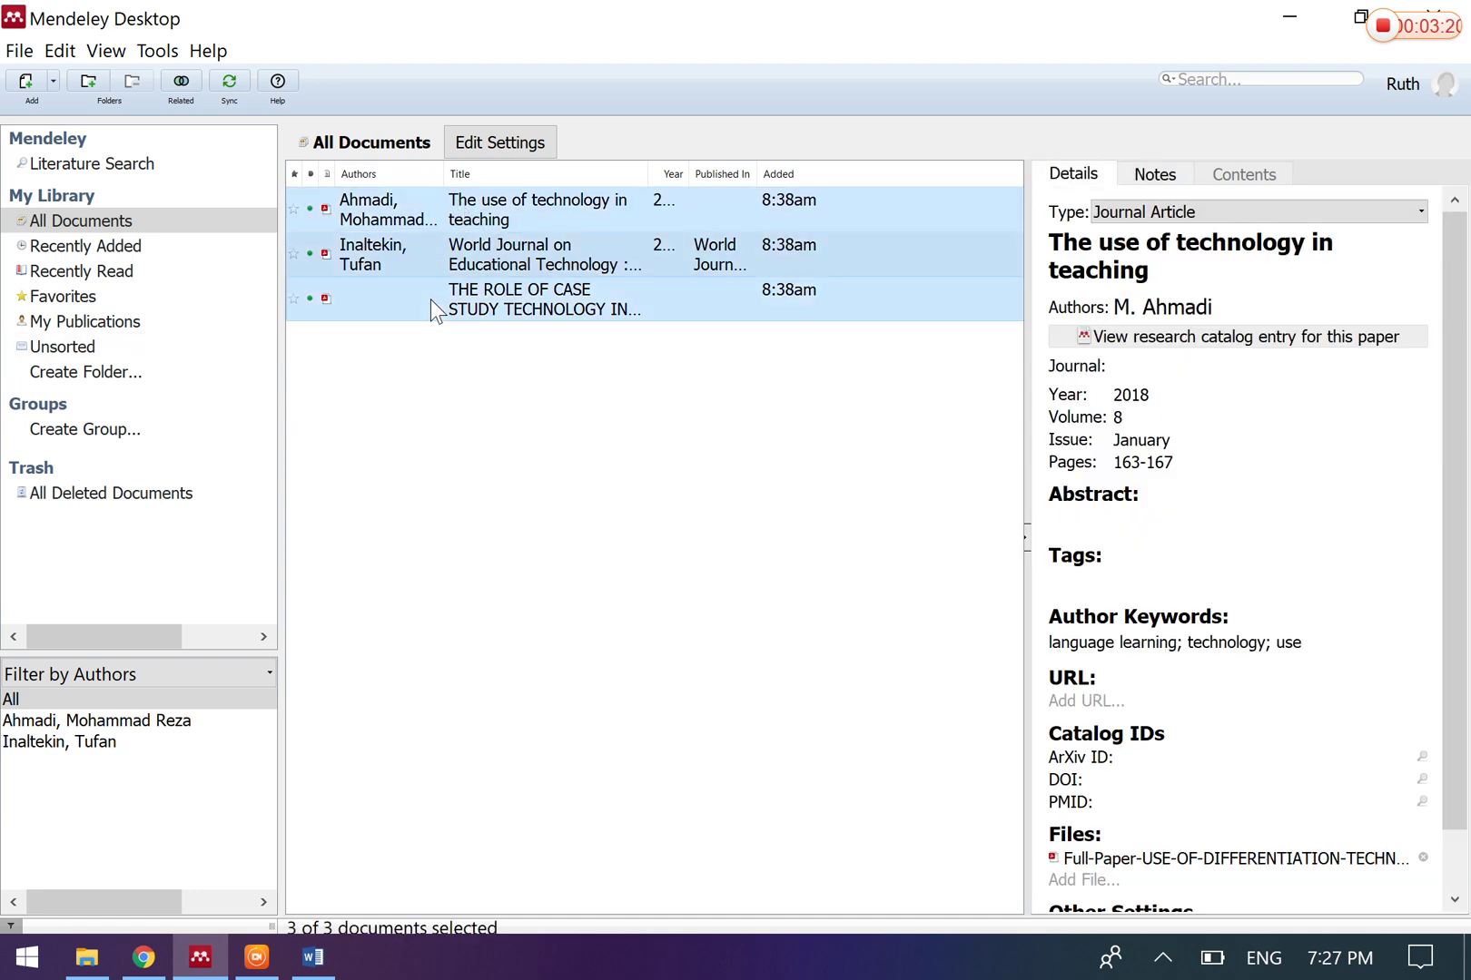
pyautogui.click(507, 530)
pyautogui.click(313, 956)
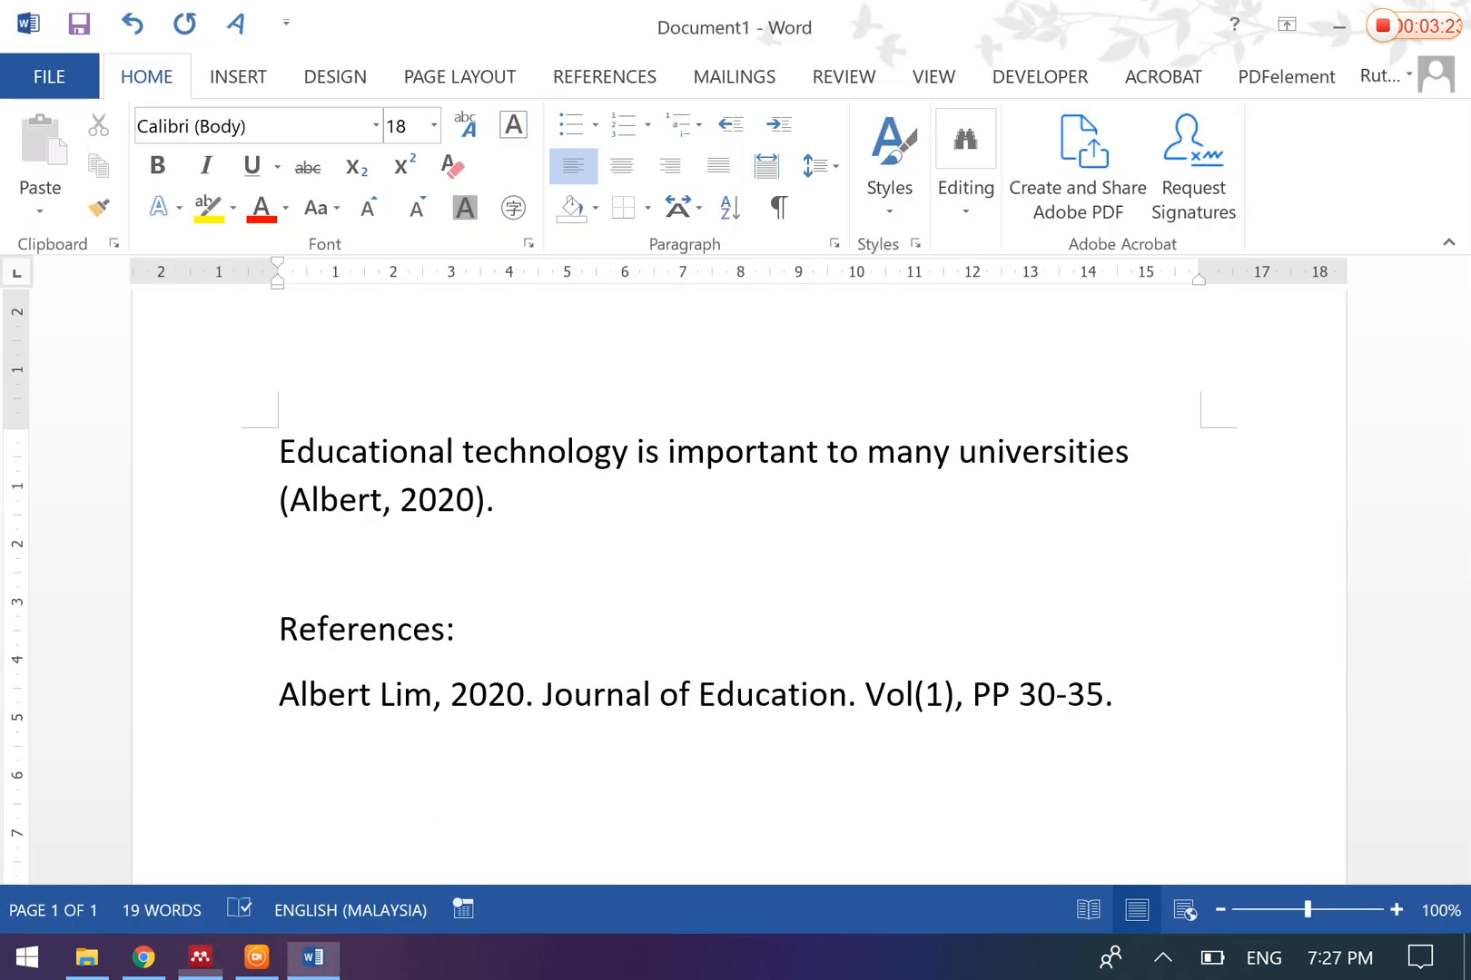
pyautogui.click(475, 500)
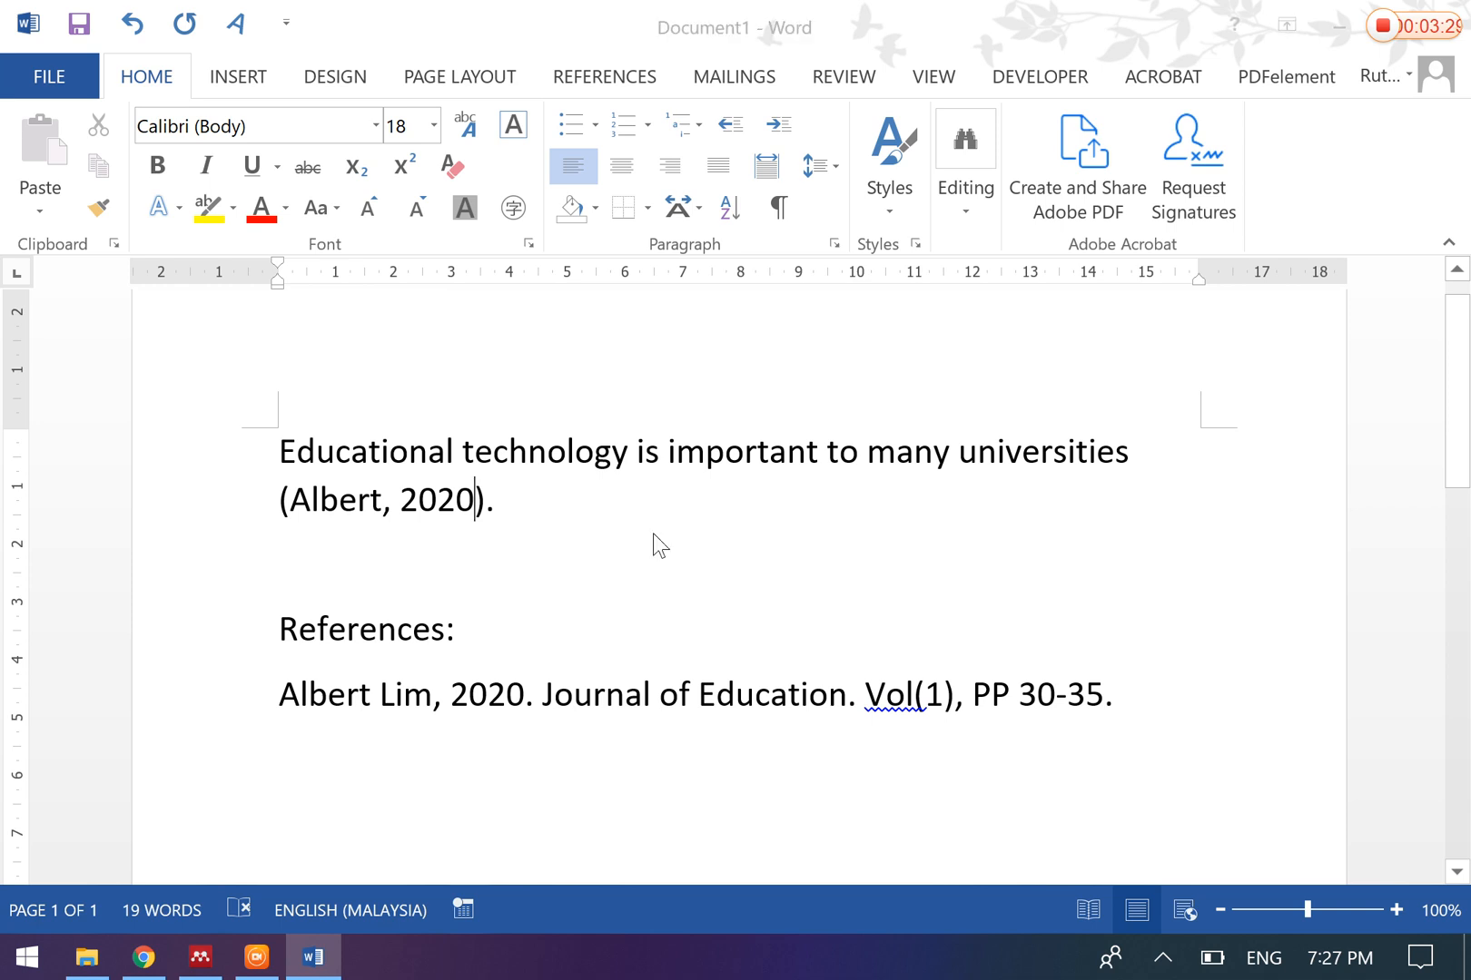
pyautogui.hotkey('alt', 'Tab')
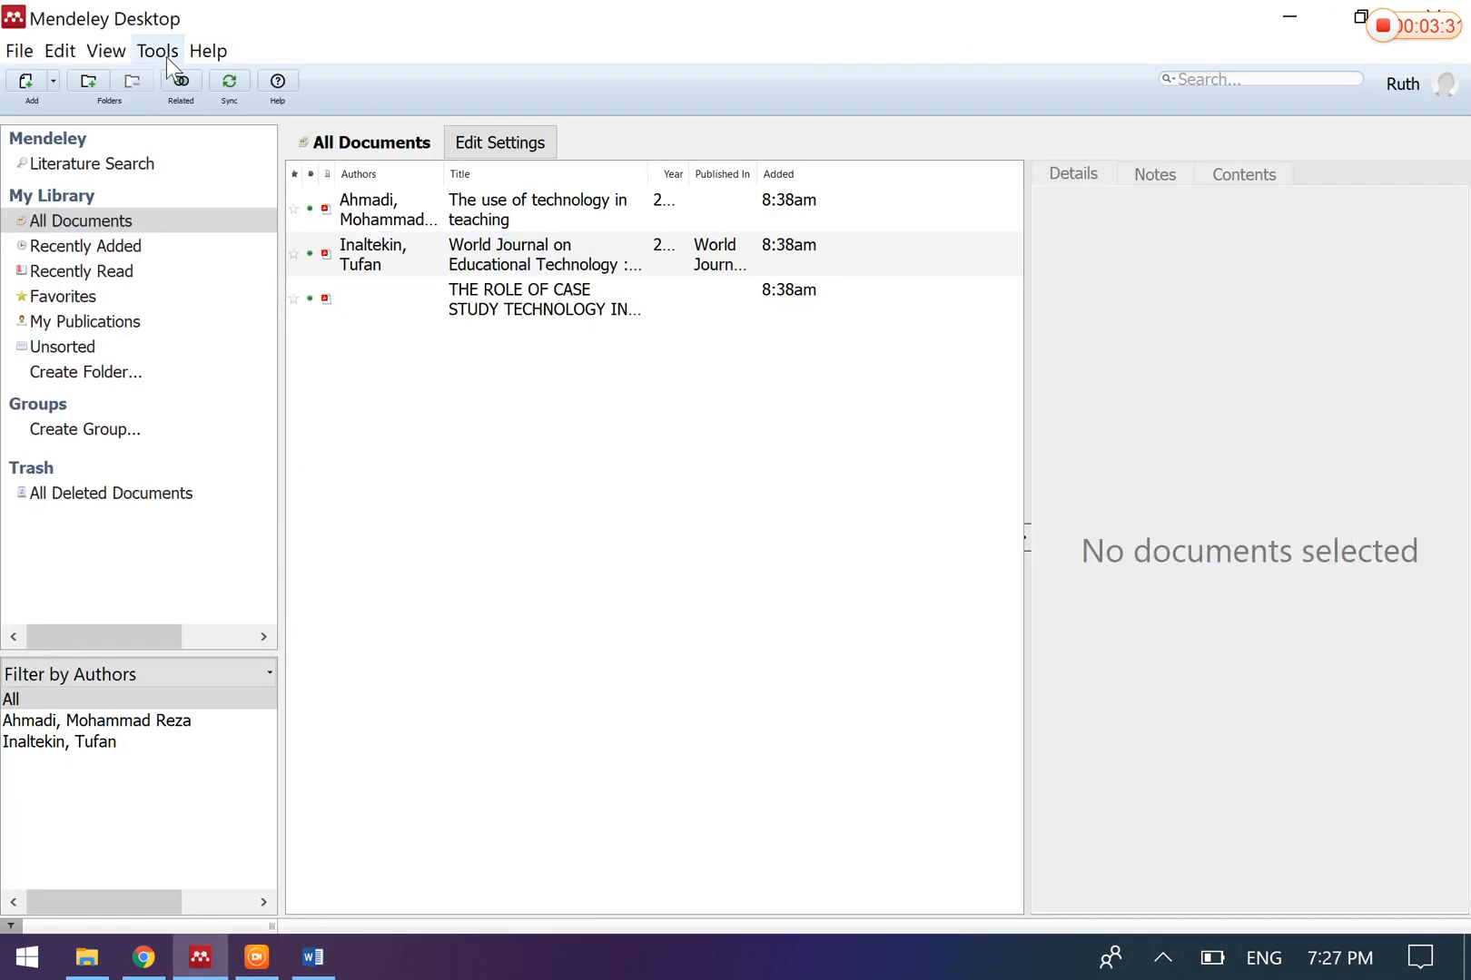
# - Confirm in the Tools menu that the MS Word plugin is installed, then return to Word
pyautogui.click(167, 57)
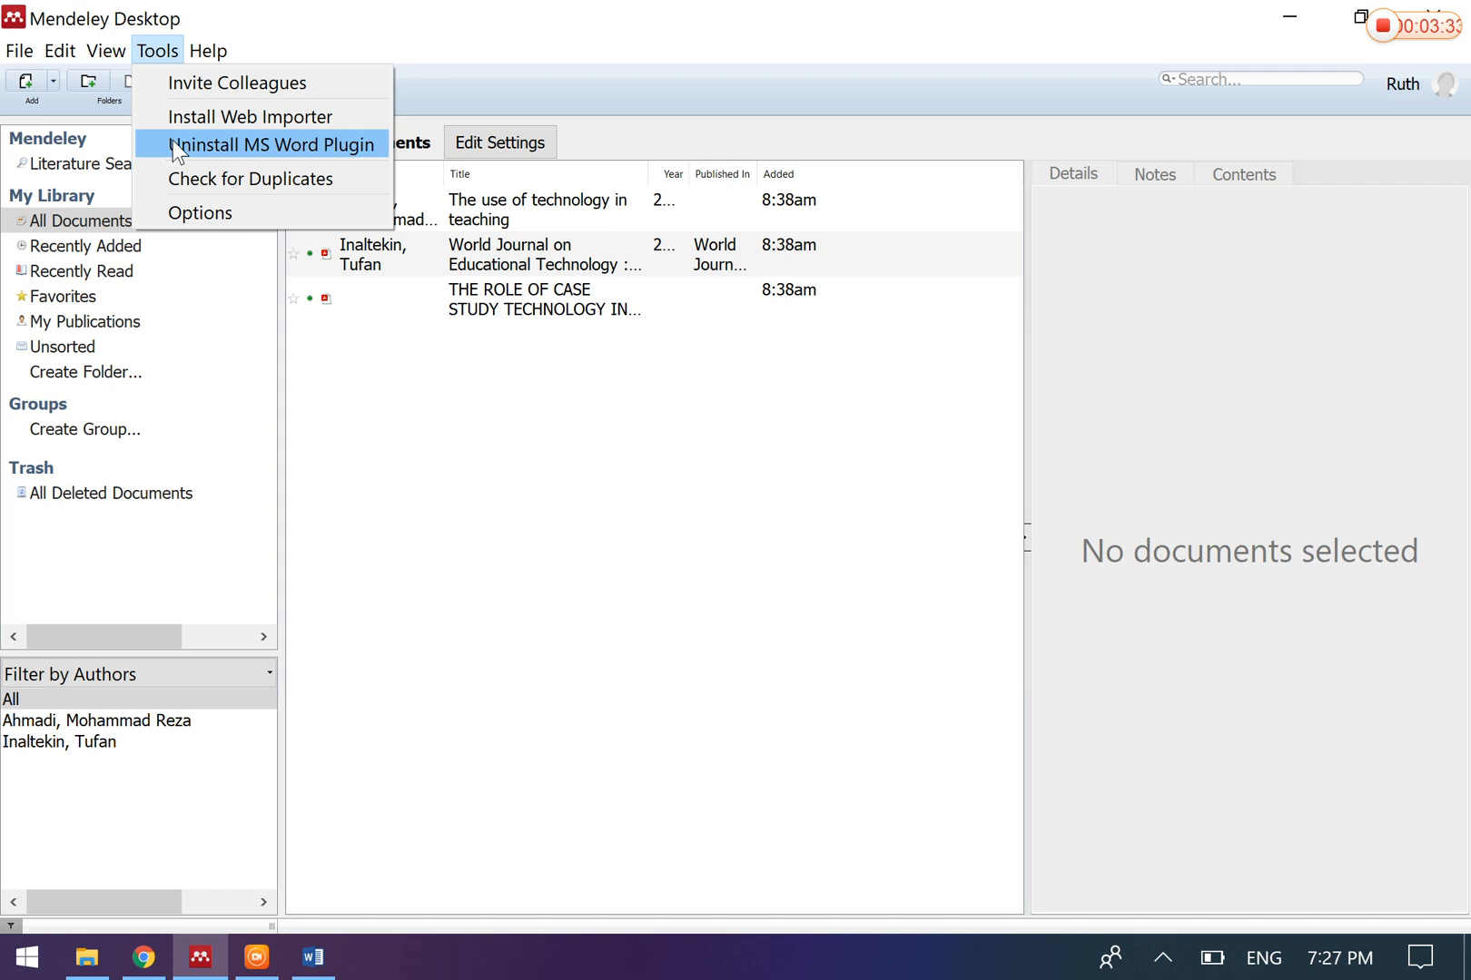
pyautogui.press('Escape')
pyautogui.hotkey('alt', 'Tab')
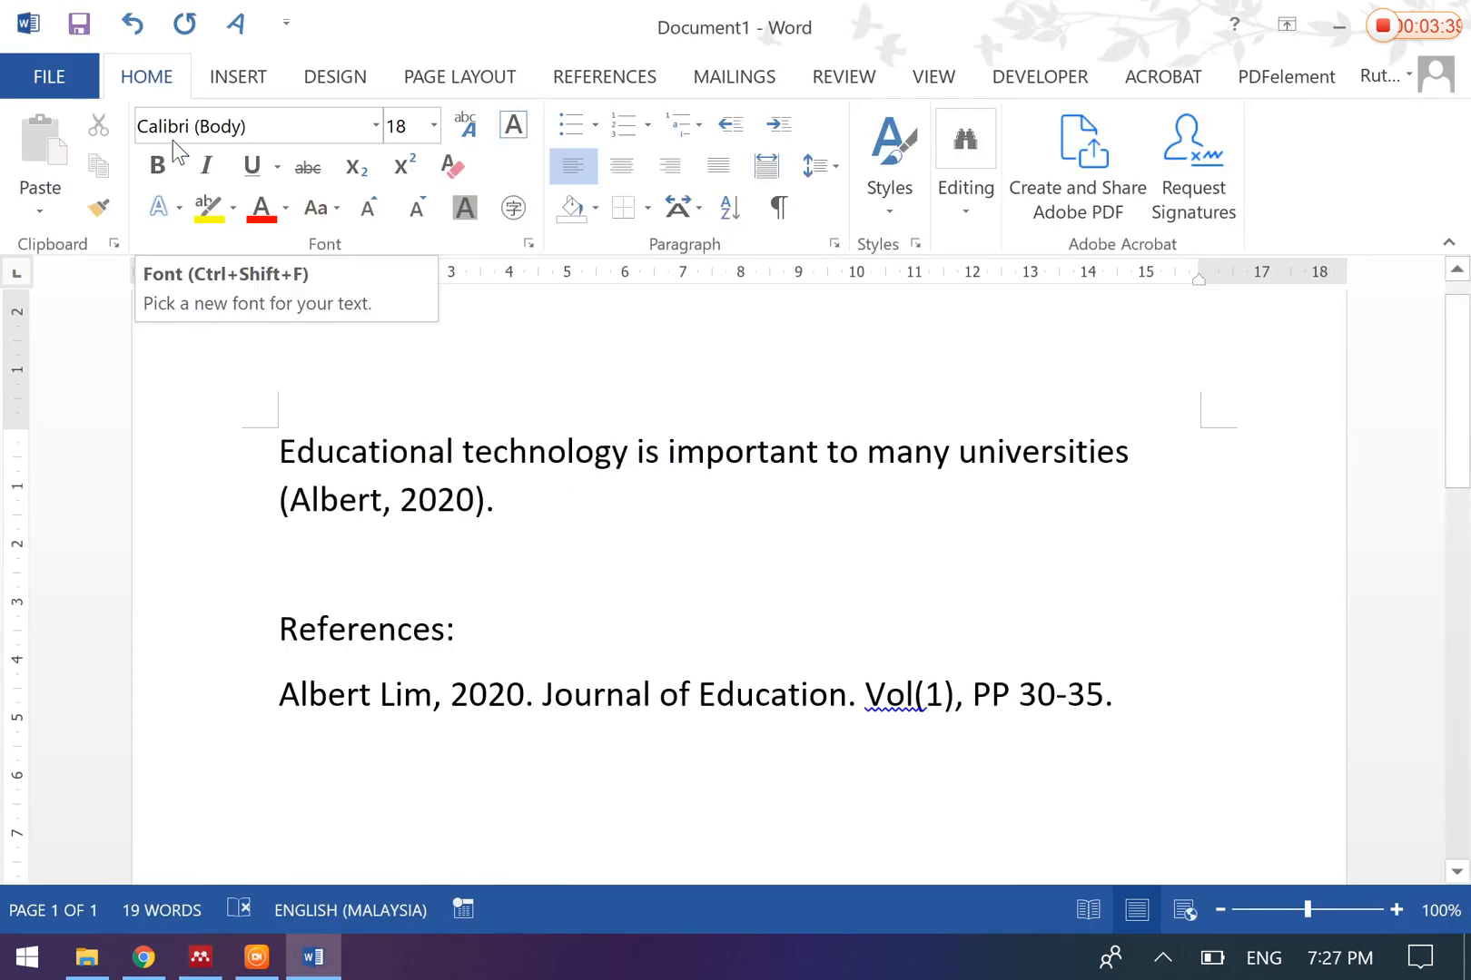
pyautogui.hotkey('alt', 'Tab')
pyautogui.click(150, 51)
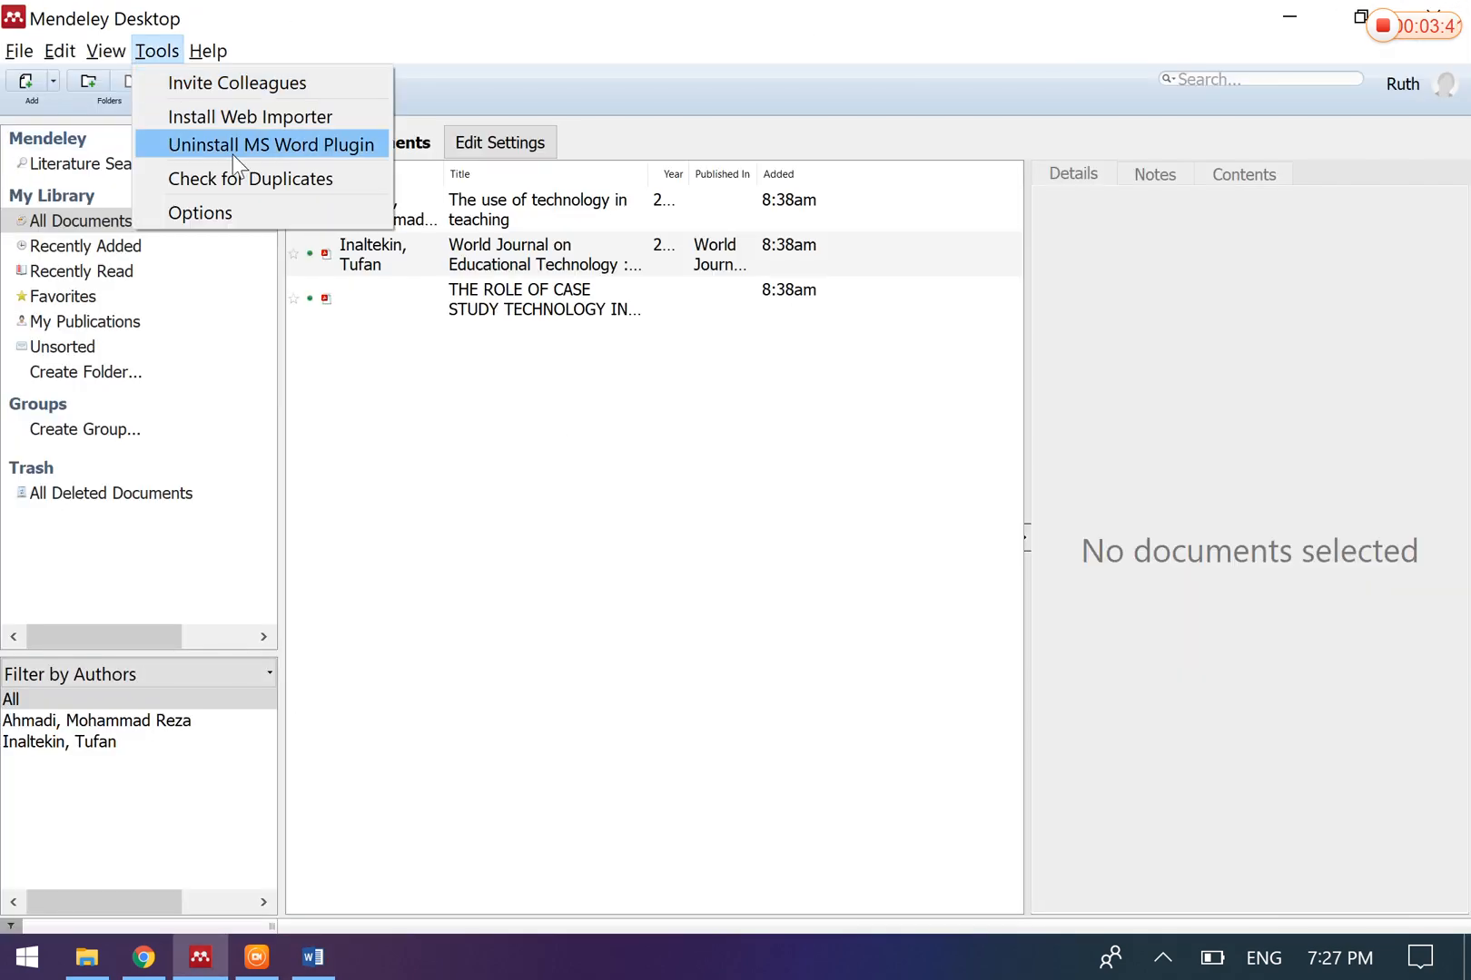
pyautogui.hotkey('alt', 'Tab')
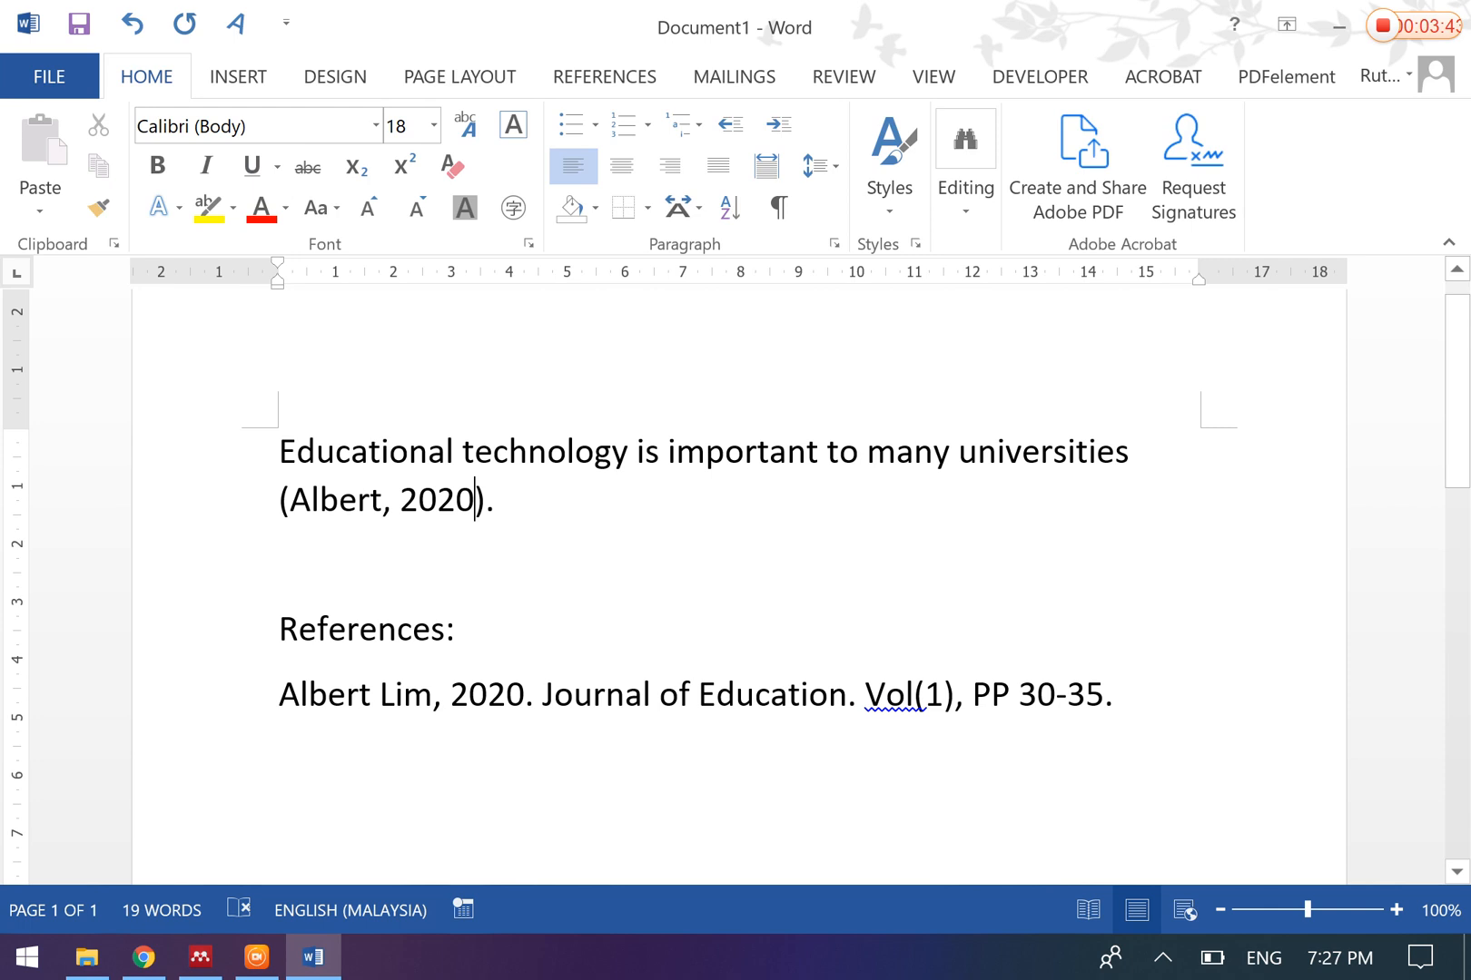
# - Delete the hand-typed (Albert, 2020) citation and the Albert Lim reference line, leaving an empty line under References
pyautogui.moveTo(278, 500); pyautogui.dragTo(381, 500)
pyautogui.hotkey('shift', 'Right')
pyautogui.hotkey('shift', 'Right')
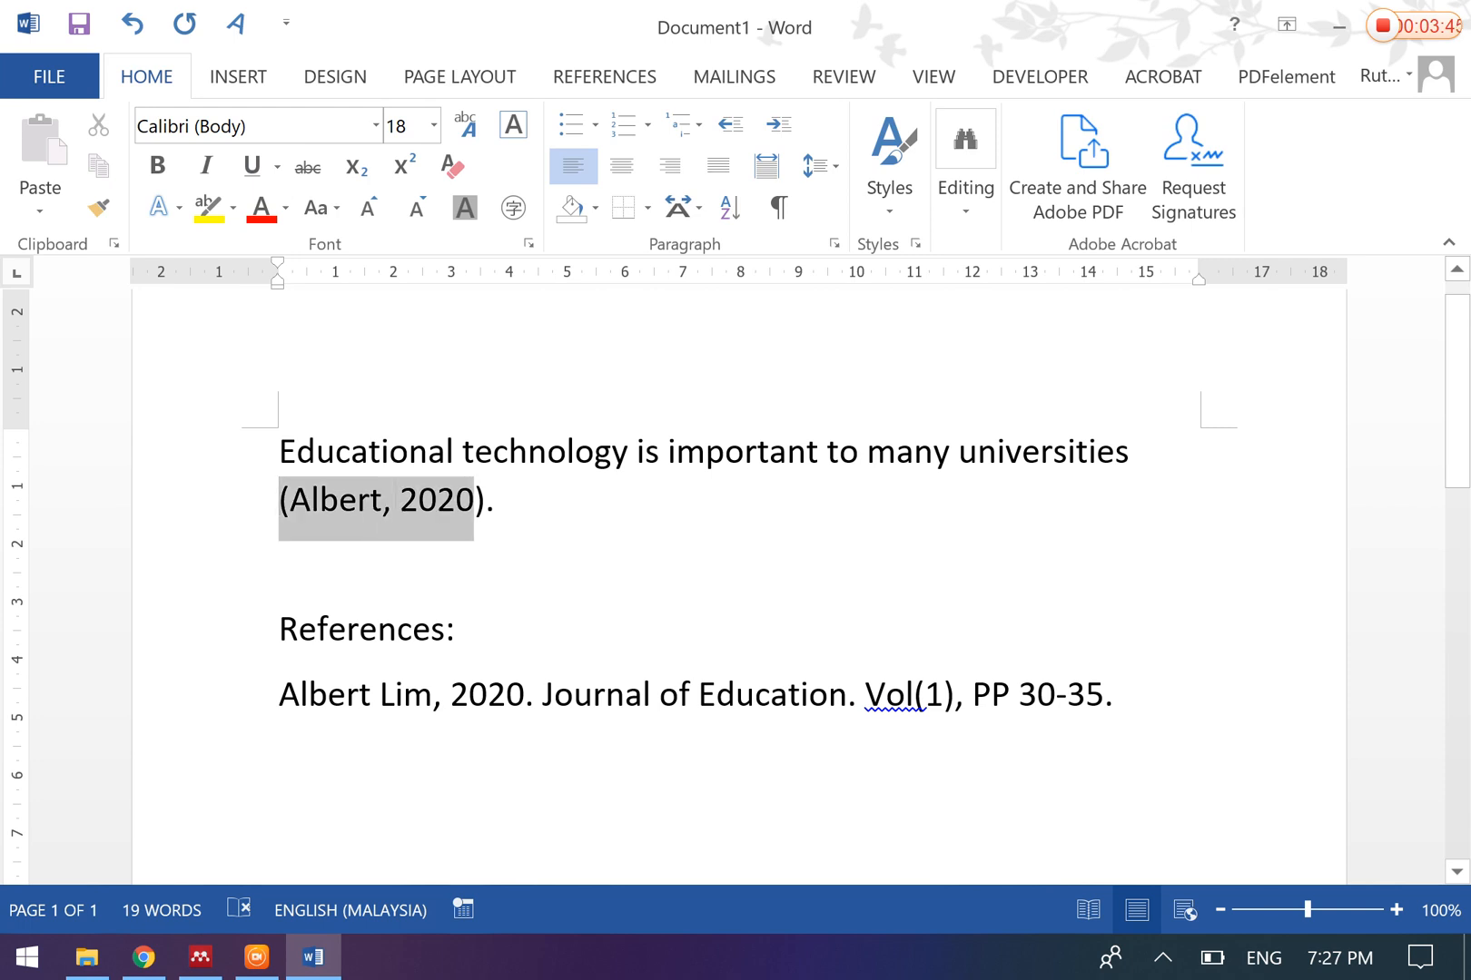
pyautogui.moveTo(473, 500); pyautogui.dragTo(494, 499)
pyautogui.press('BackSpace')
pyautogui.press('BackSpace')
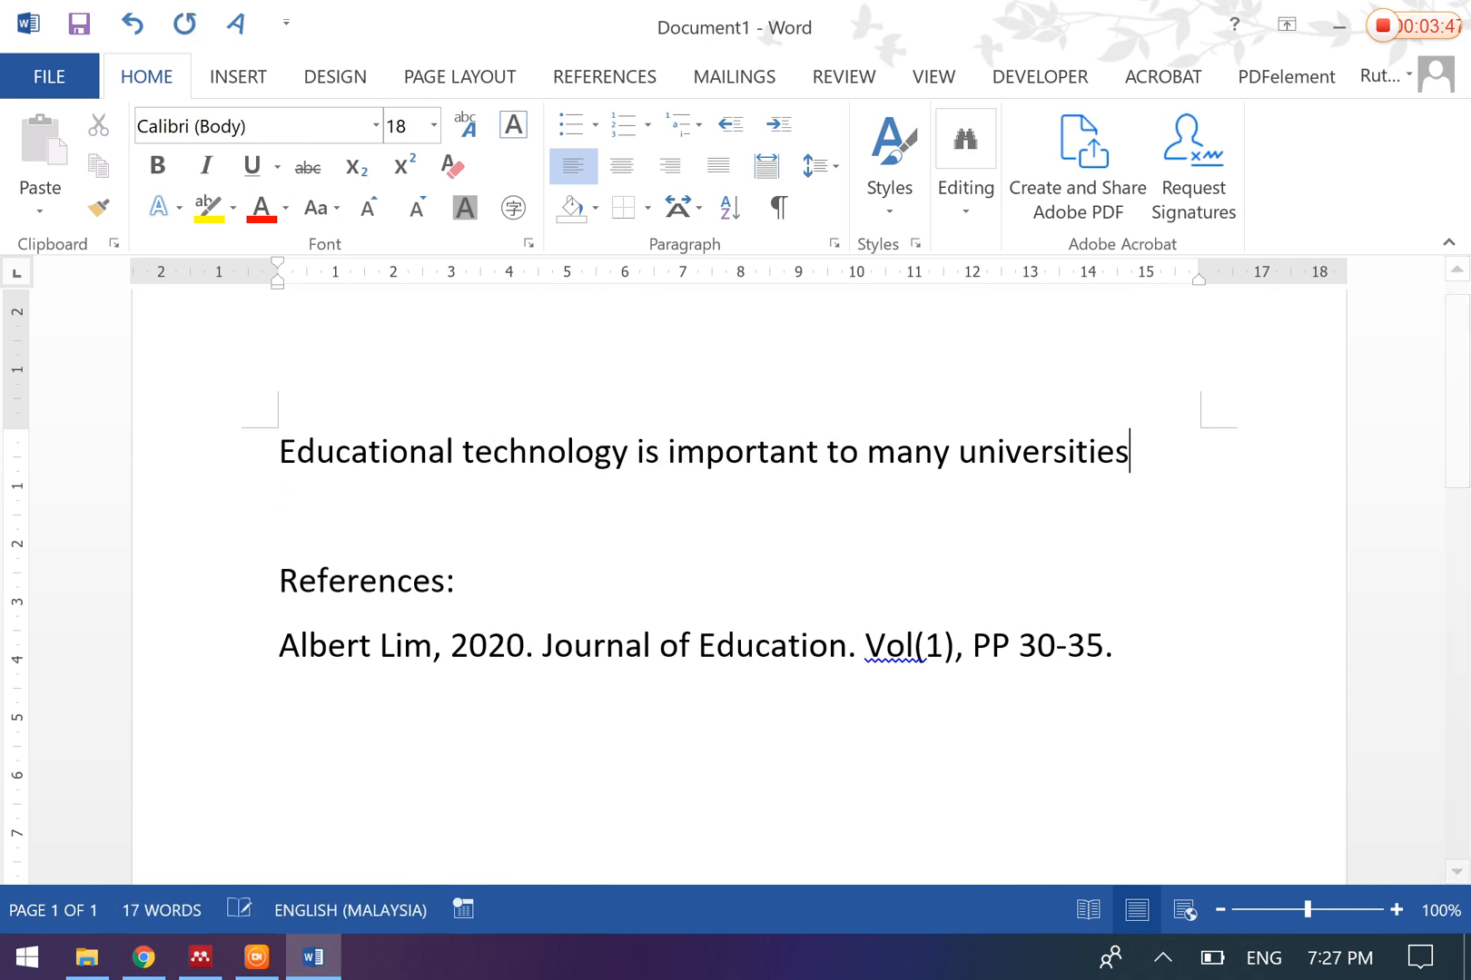
pyautogui.write('.')
pyautogui.click(210, 654)
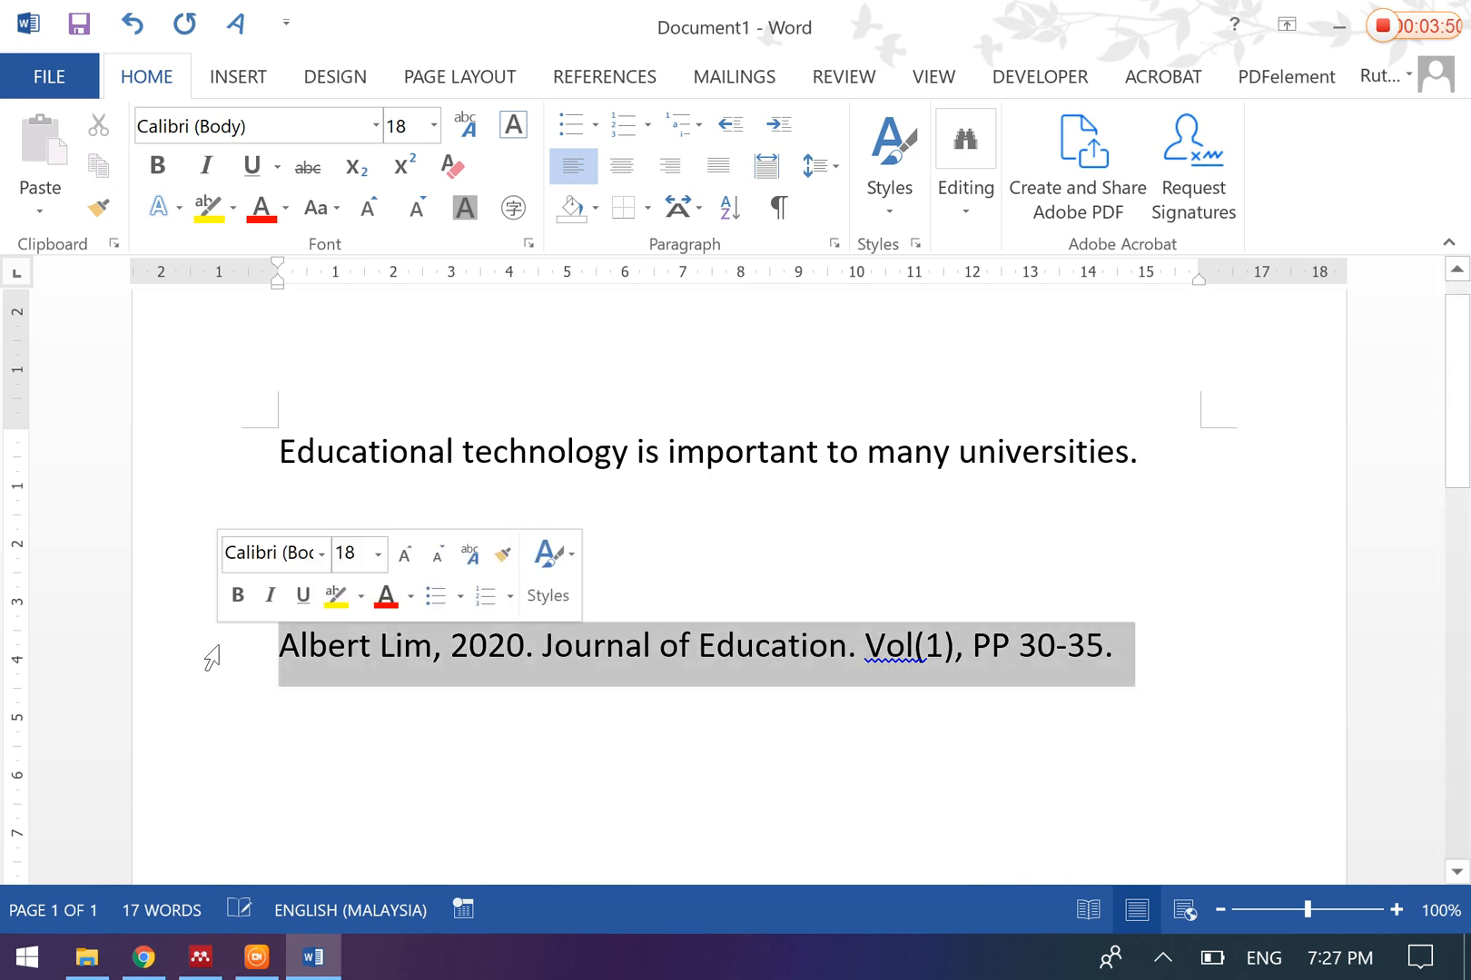
pyautogui.press('BackSpace')
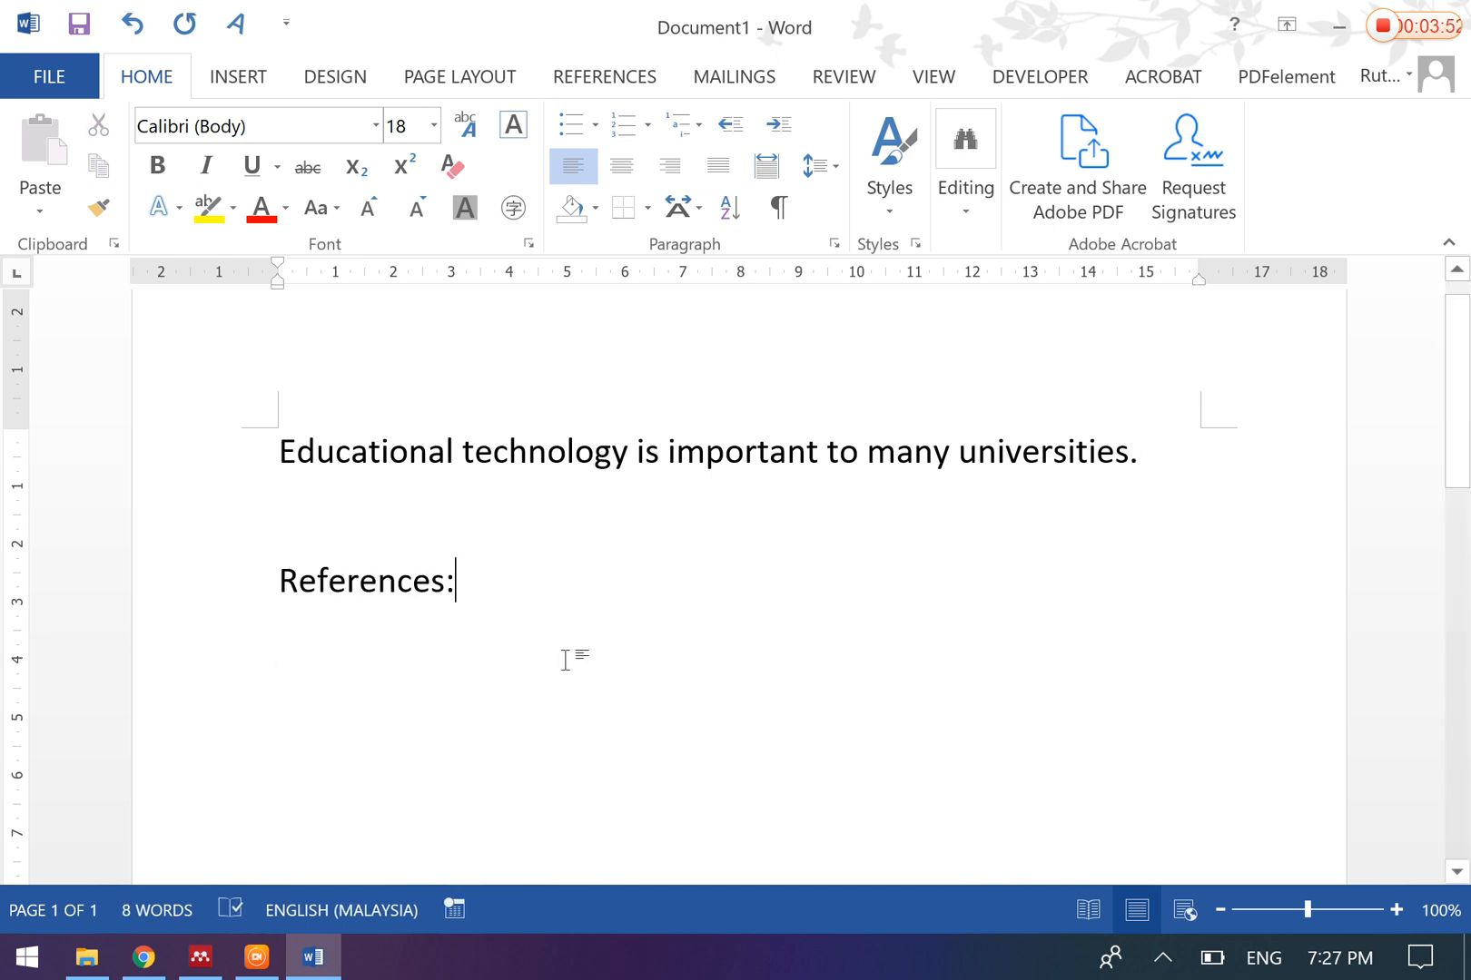
pyautogui.press('Return')
# - Place the caret before the first sentence's final period with the References ribbon shown
pyautogui.click(1143, 451)
pyautogui.click(615, 83)
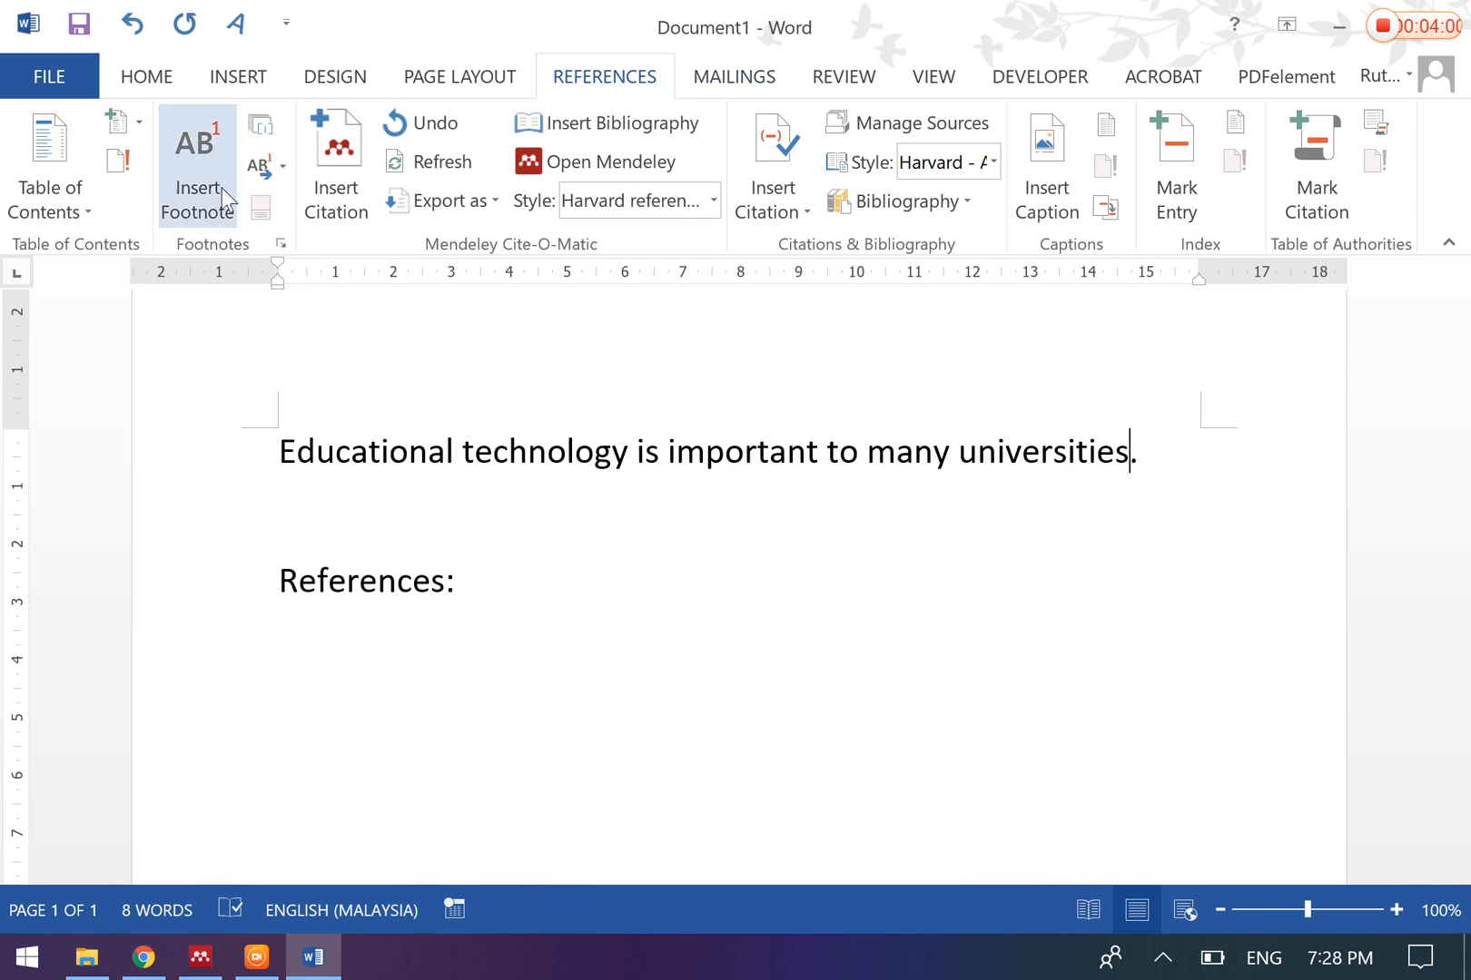
pyautogui.click(1132, 452)
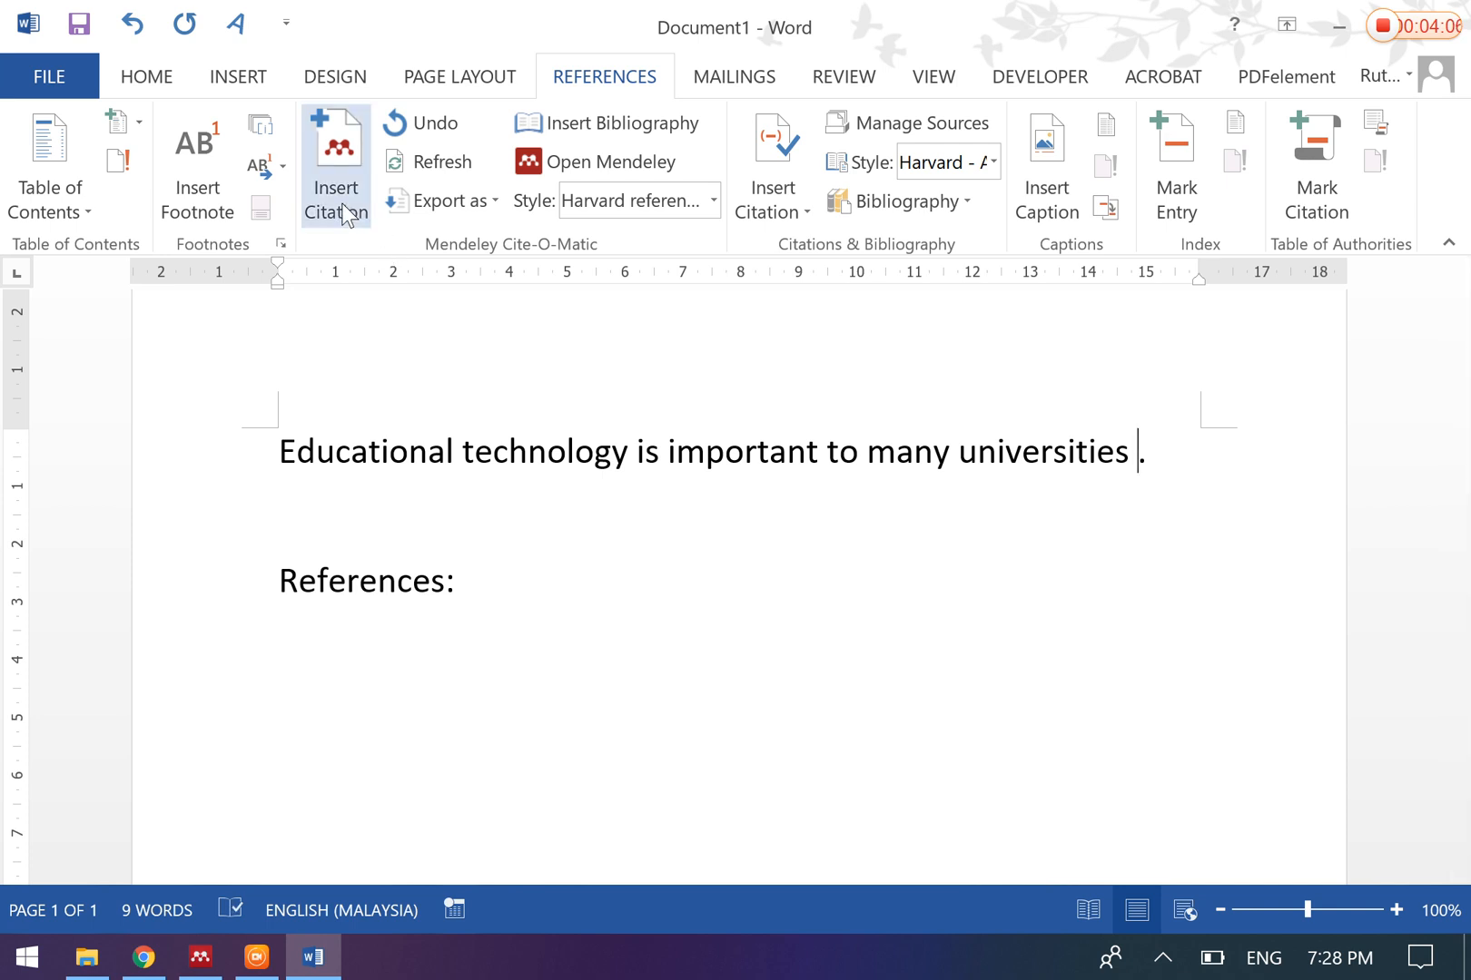
# - Insert a Mendeley citation for the Inaltekin 2020 article, producing (Inaltekin, 2020)
pyautogui.click(337, 173)
pyautogui.moveTo(1286, 488); pyautogui.dragTo(593, 365)
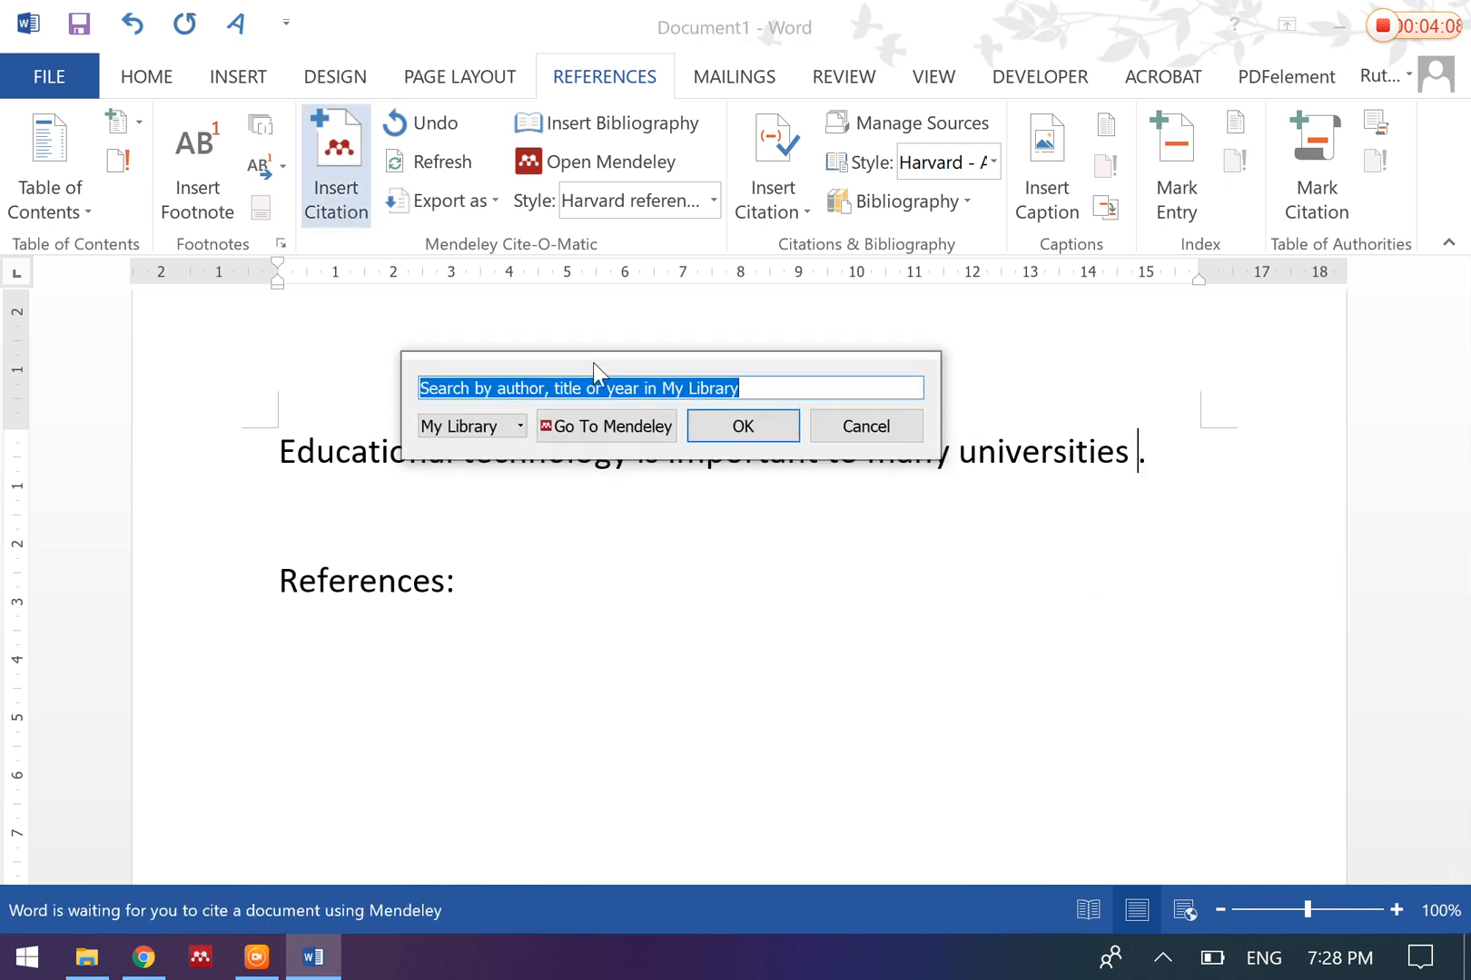
pyautogui.click(597, 426)
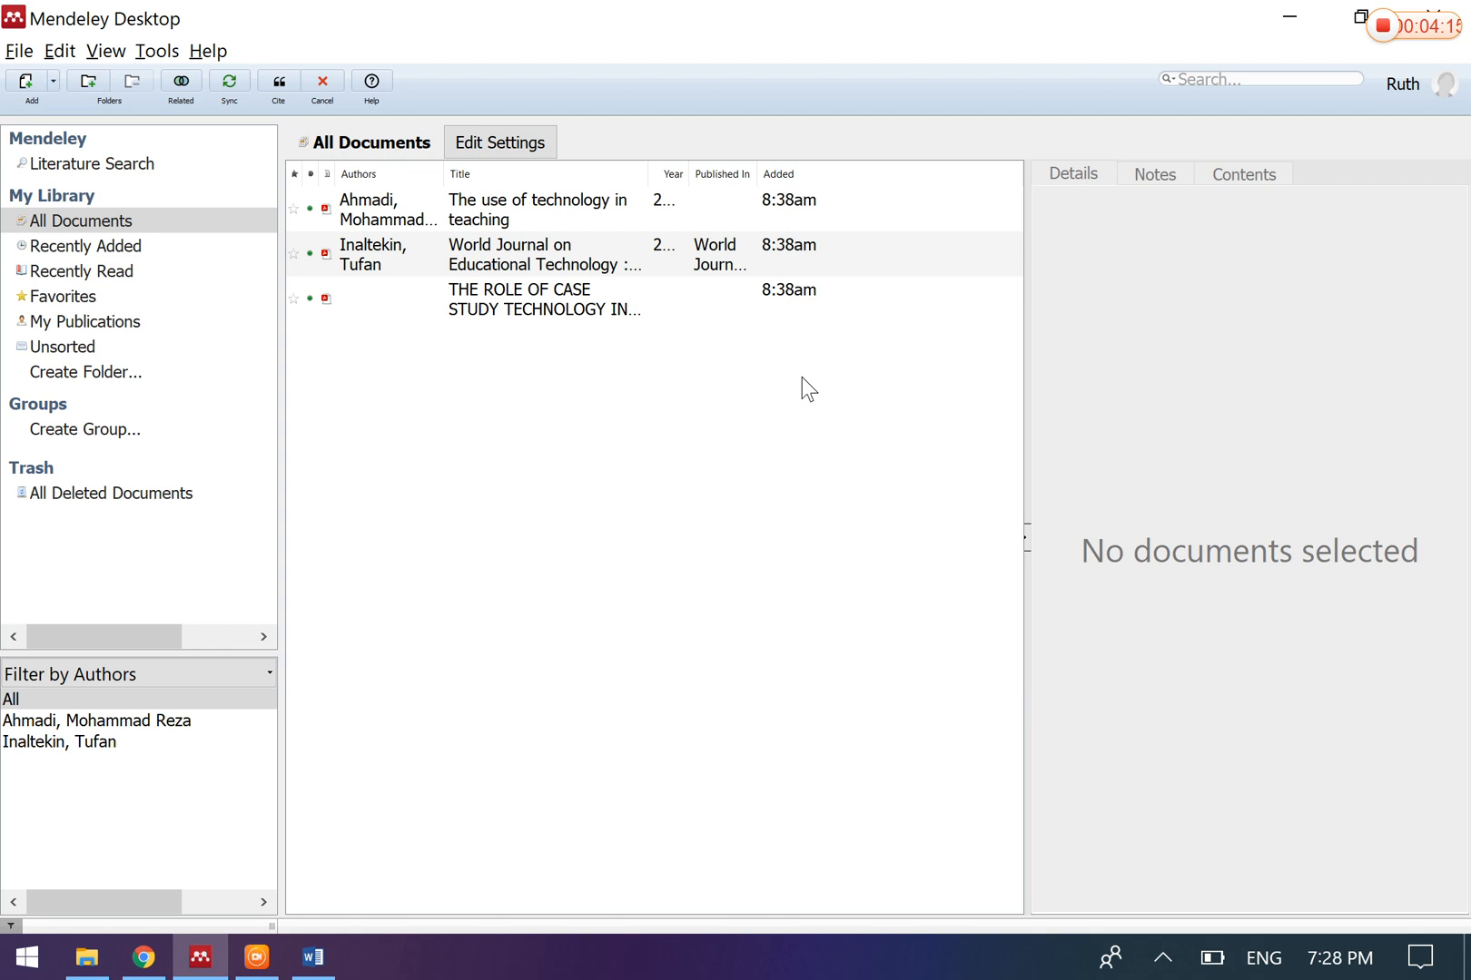
pyautogui.click(802, 253)
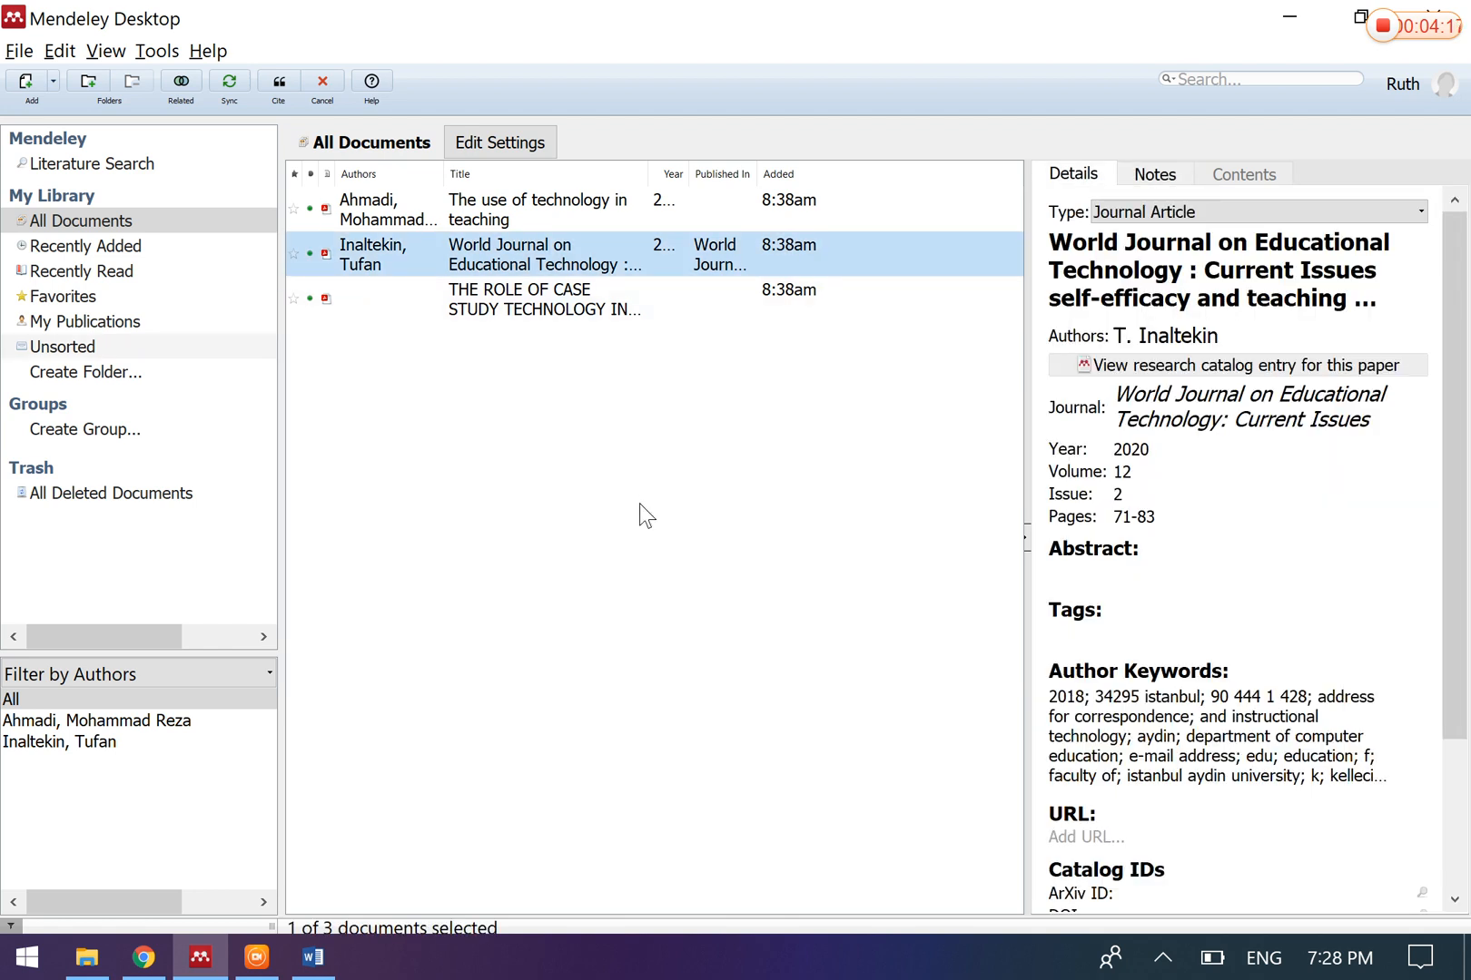
pyautogui.click(284, 83)
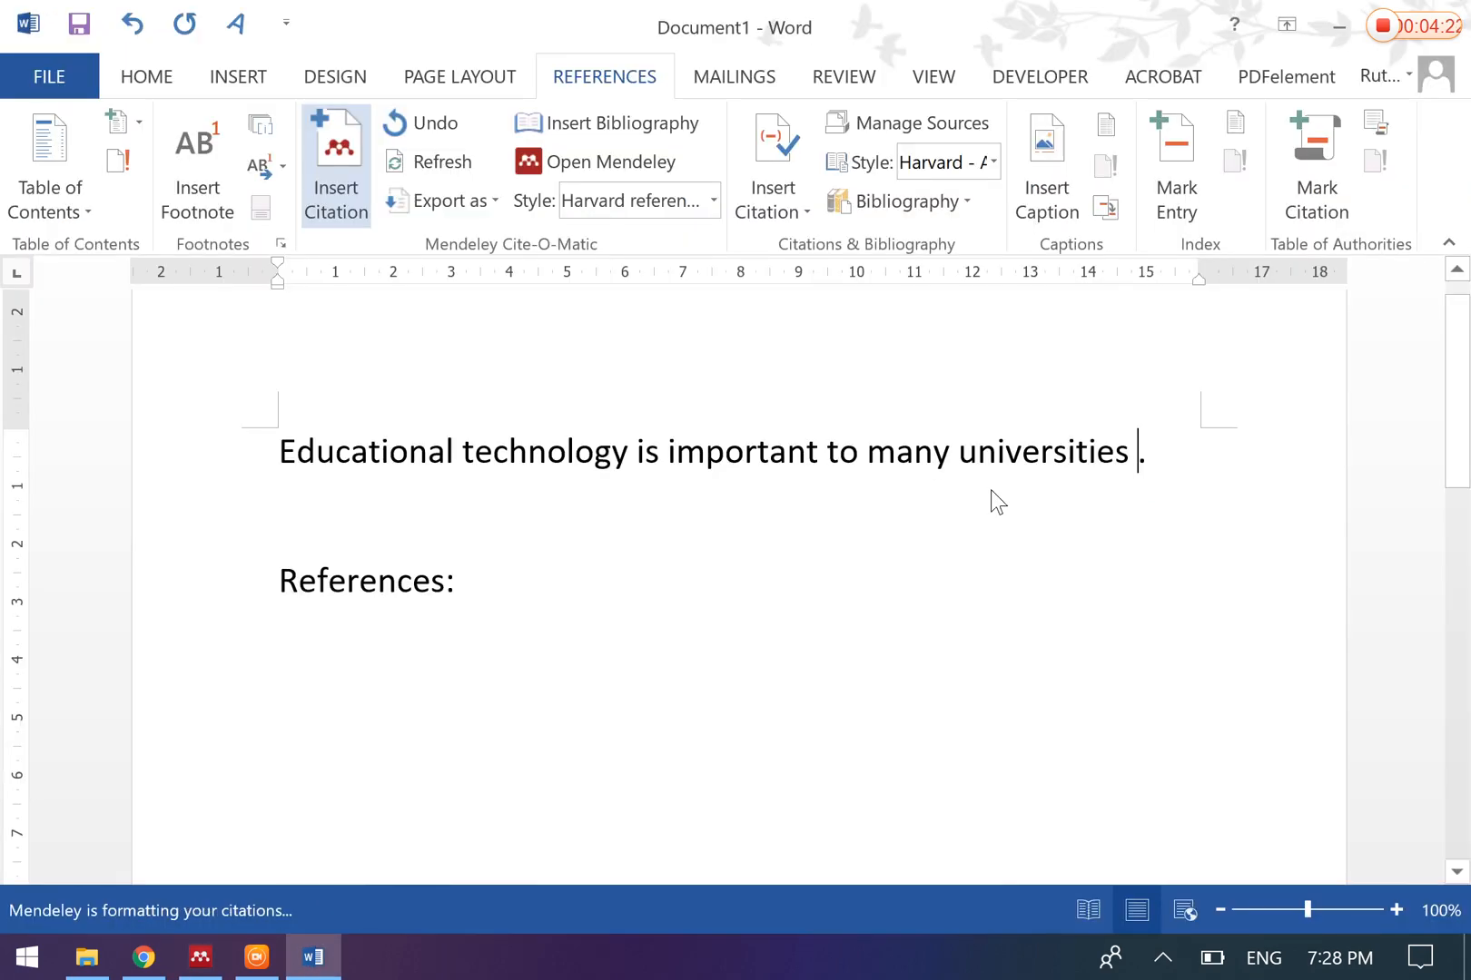
# - Move past the new citation and start a new paragraph below the first sentence
pyautogui.click(401, 499)
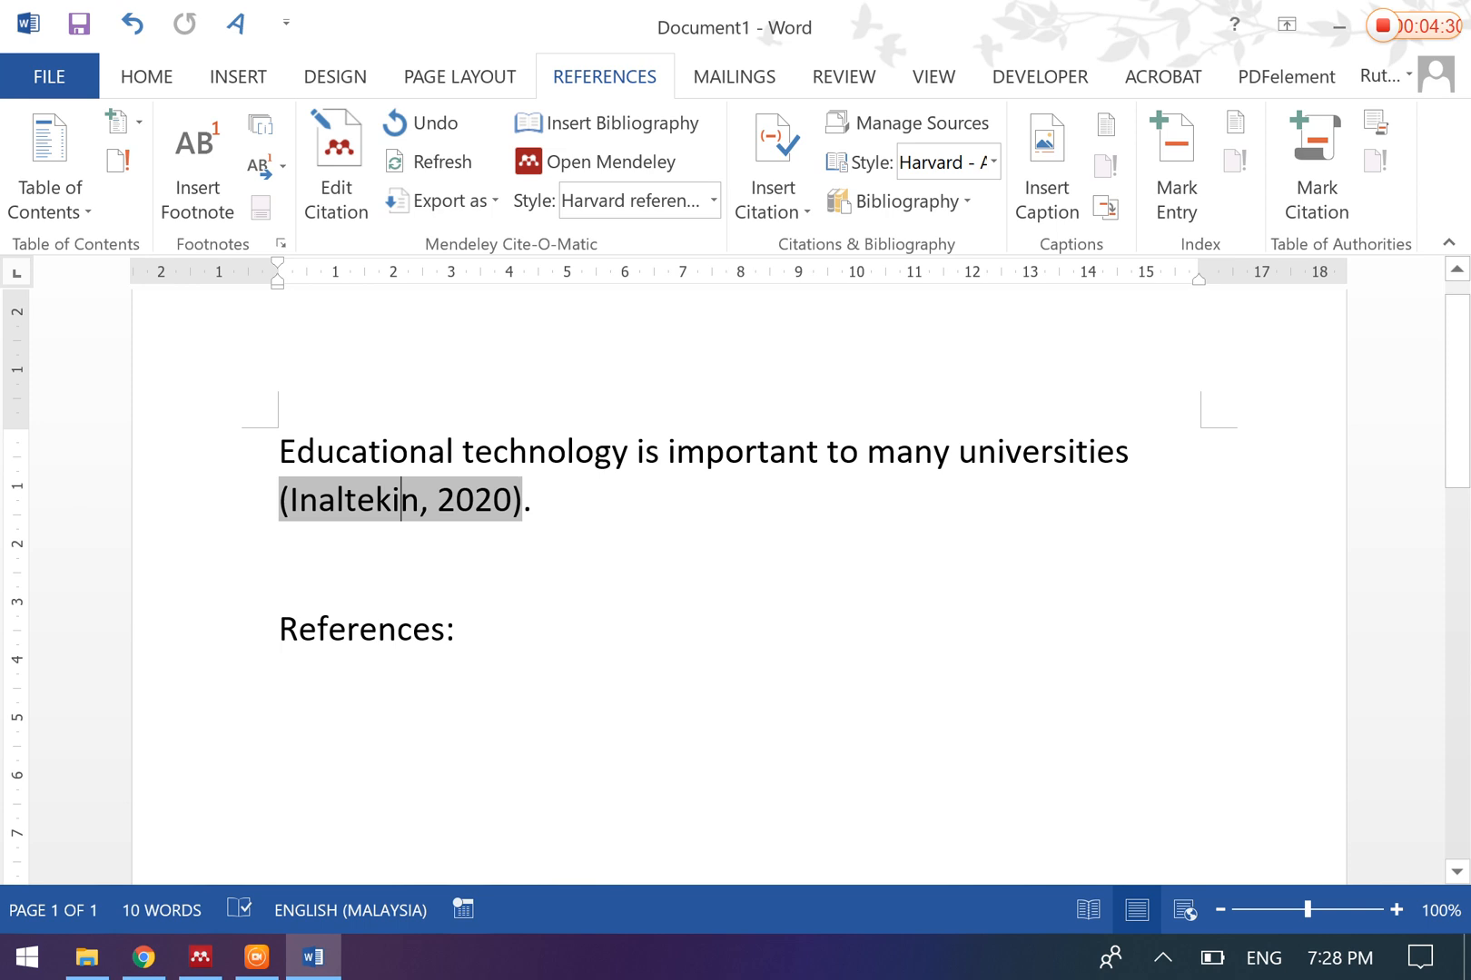
pyautogui.press('End')
pyautogui.press('Return')
pyautogui.press('Return')
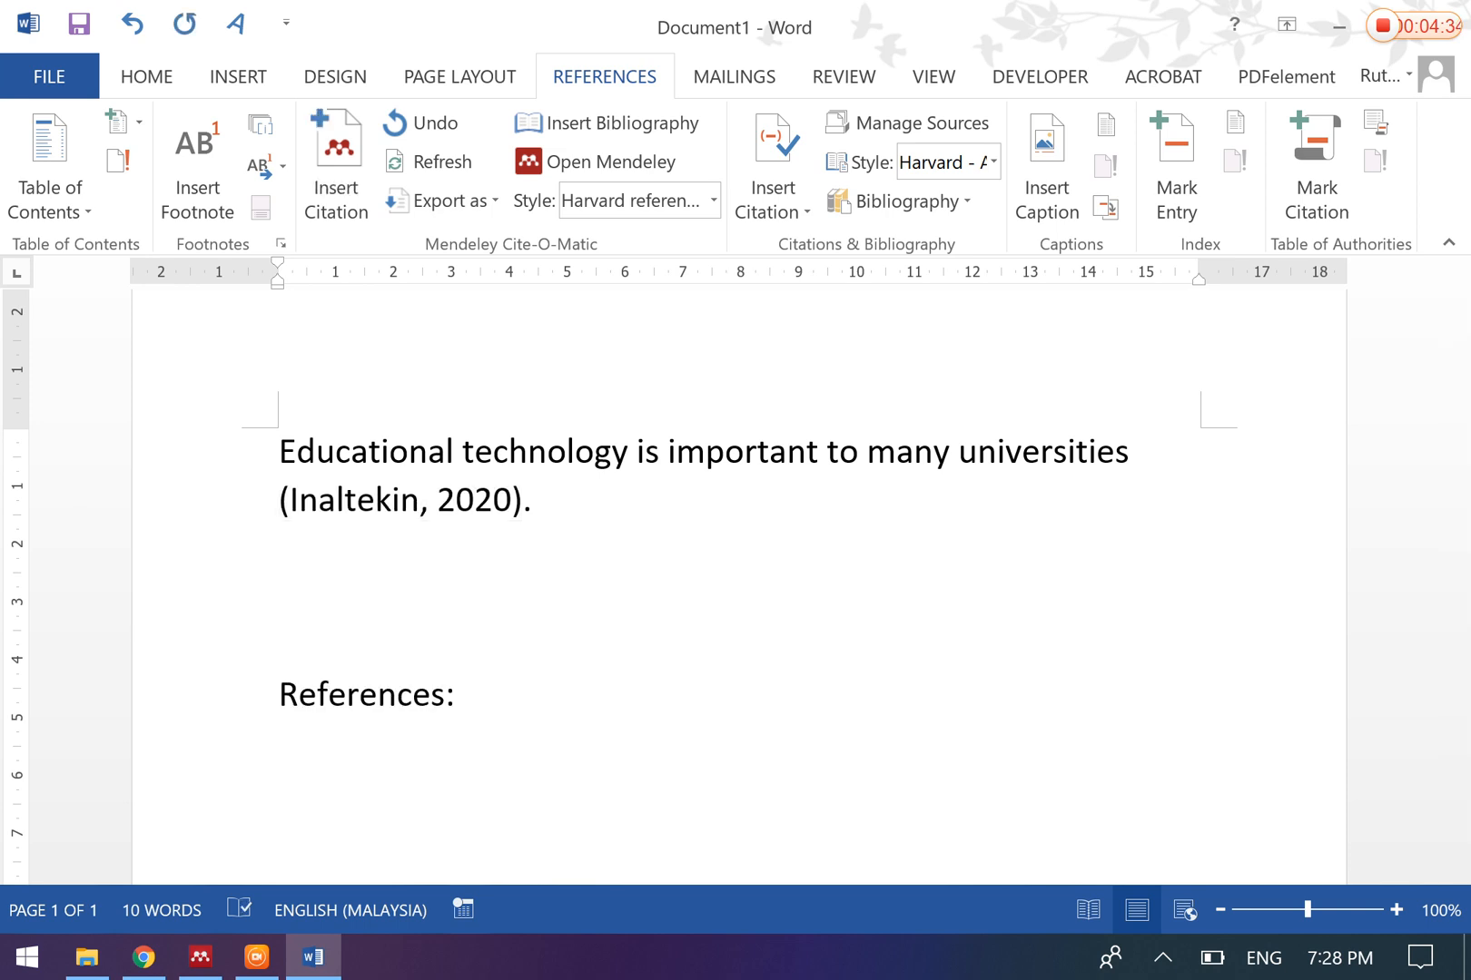
pyautogui.write('Many lectuere')
# - Type the sentence about lecturers using online technologies and switch to Mendeley to cite Ahmadi 2018
pyautogui.press('BackSpace')
pyautogui.press('BackSpace')
pyautogui.press('BackSpace')
pyautogui.write('re')
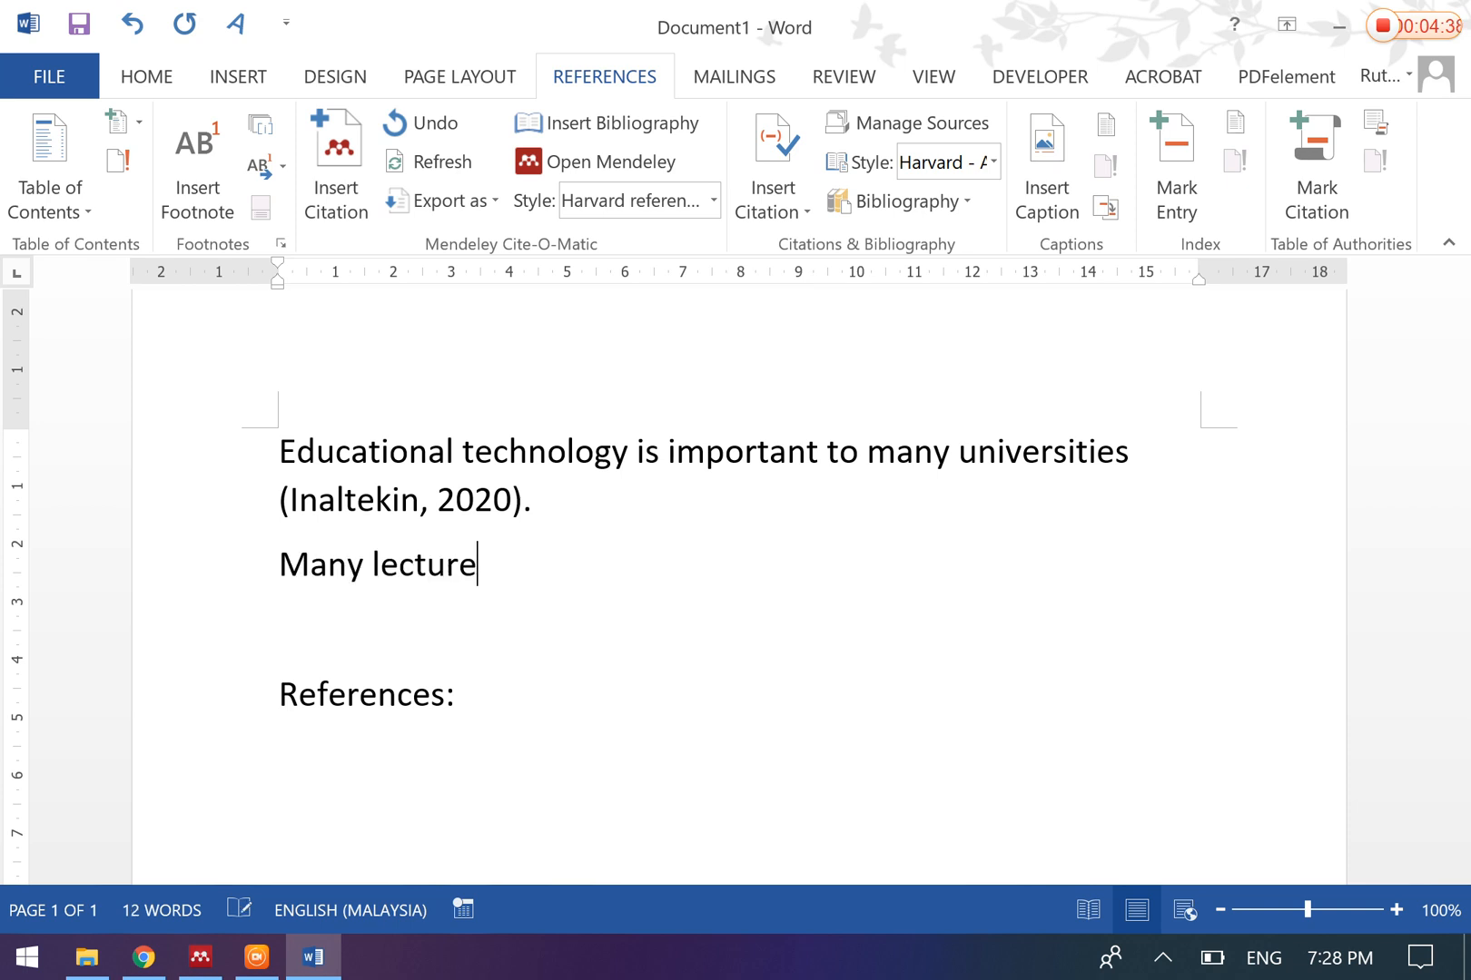
pyautogui.write('r')
pyautogui.write('s are using online technolo')
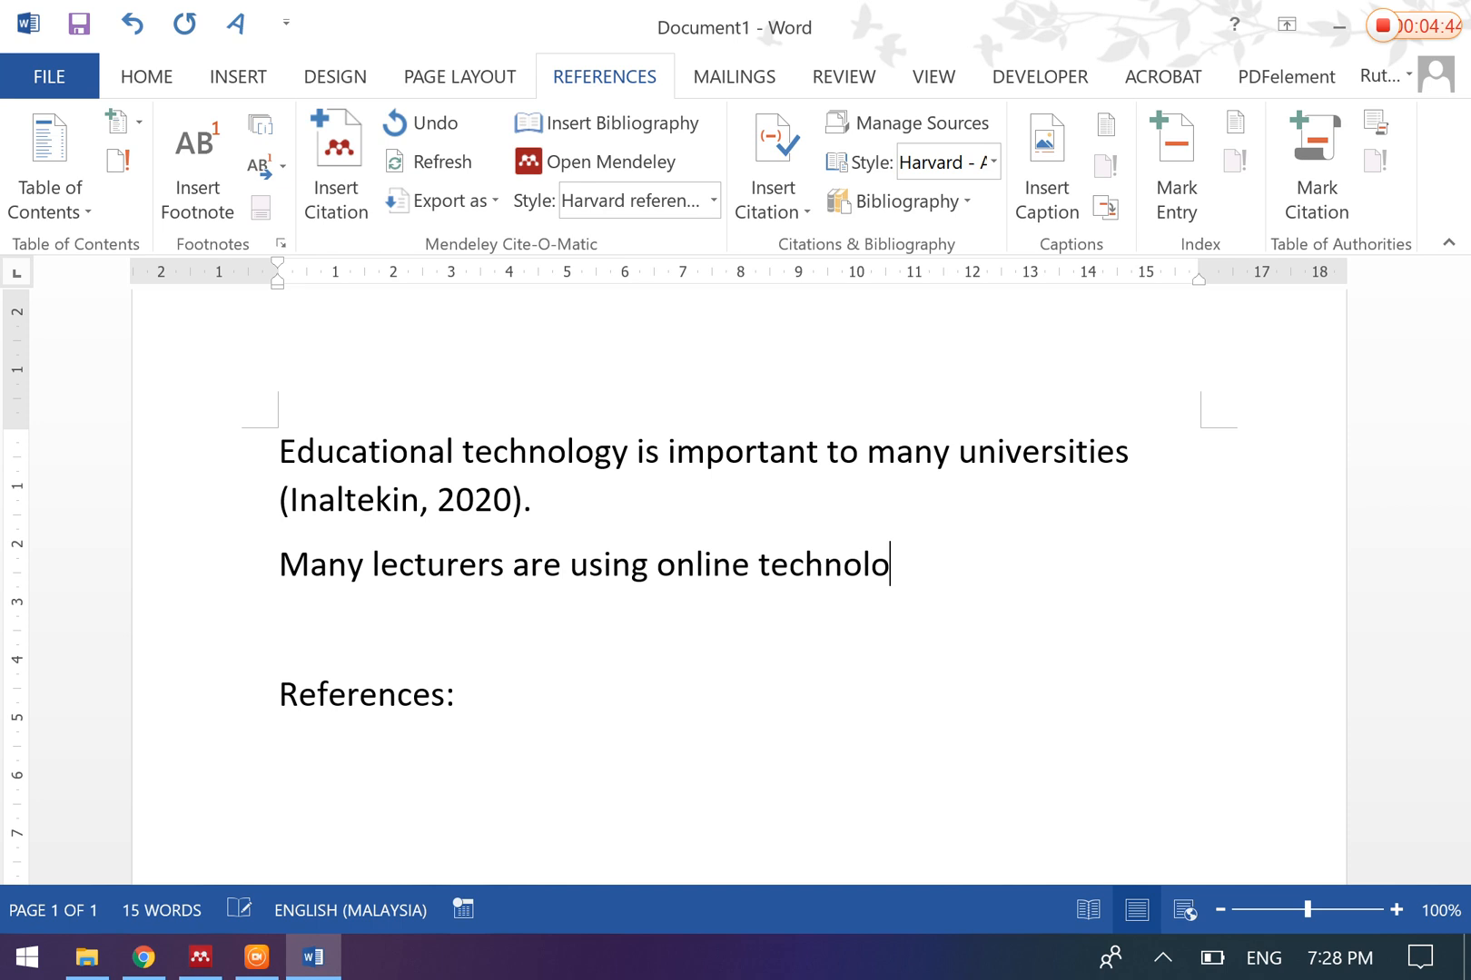
pyautogui.write('gies in their lectures and tutorial clas')
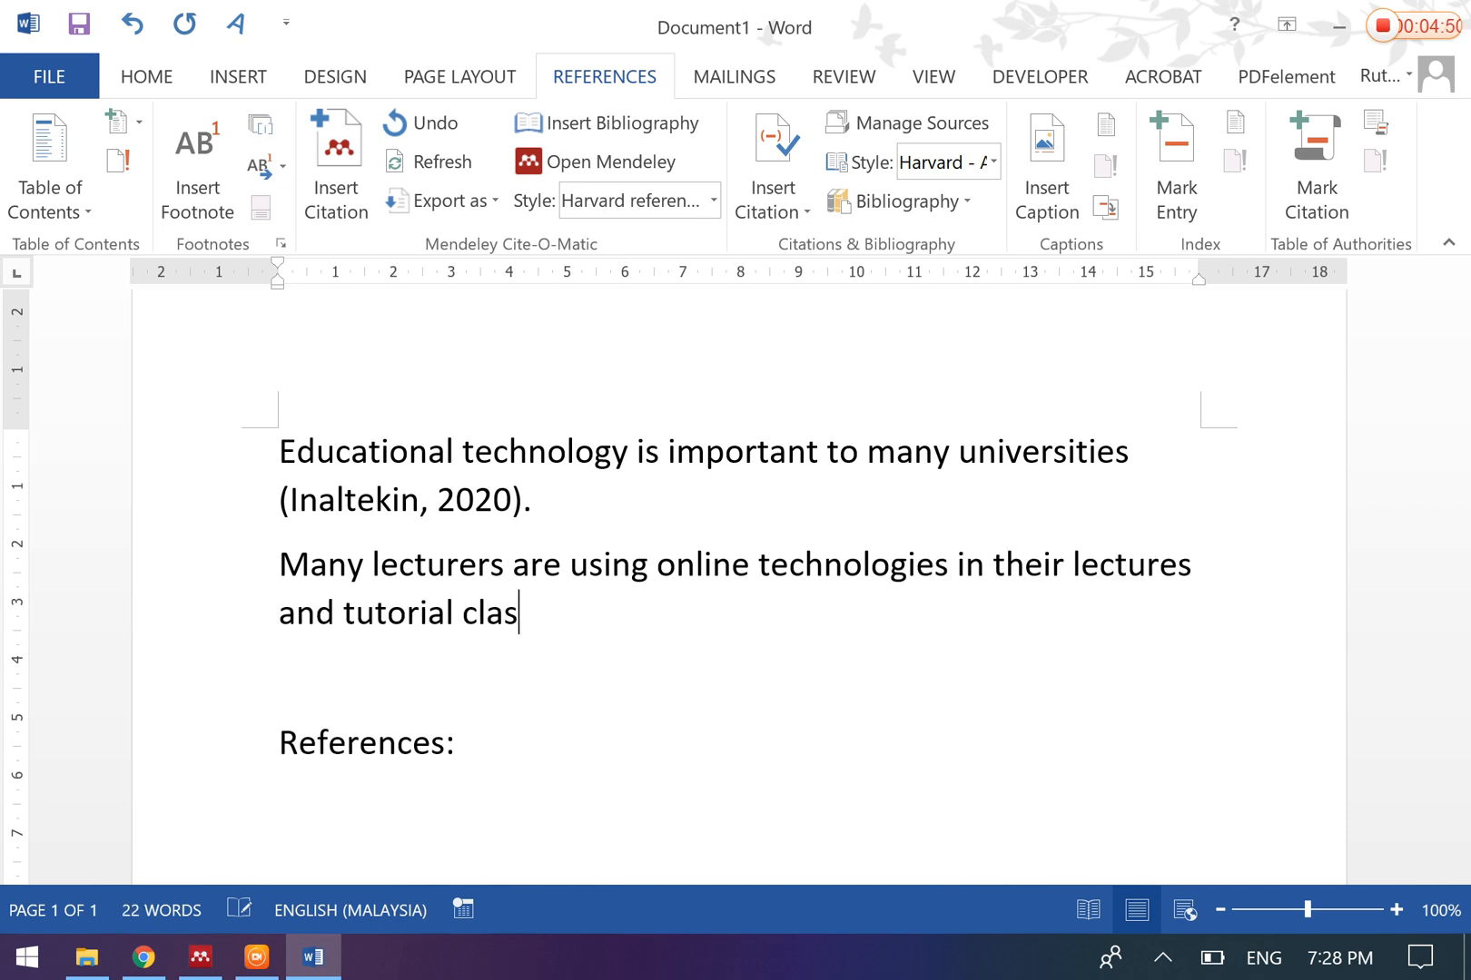
pyautogui.write('ses.')
pyautogui.hotkey('alt', 'Tab')
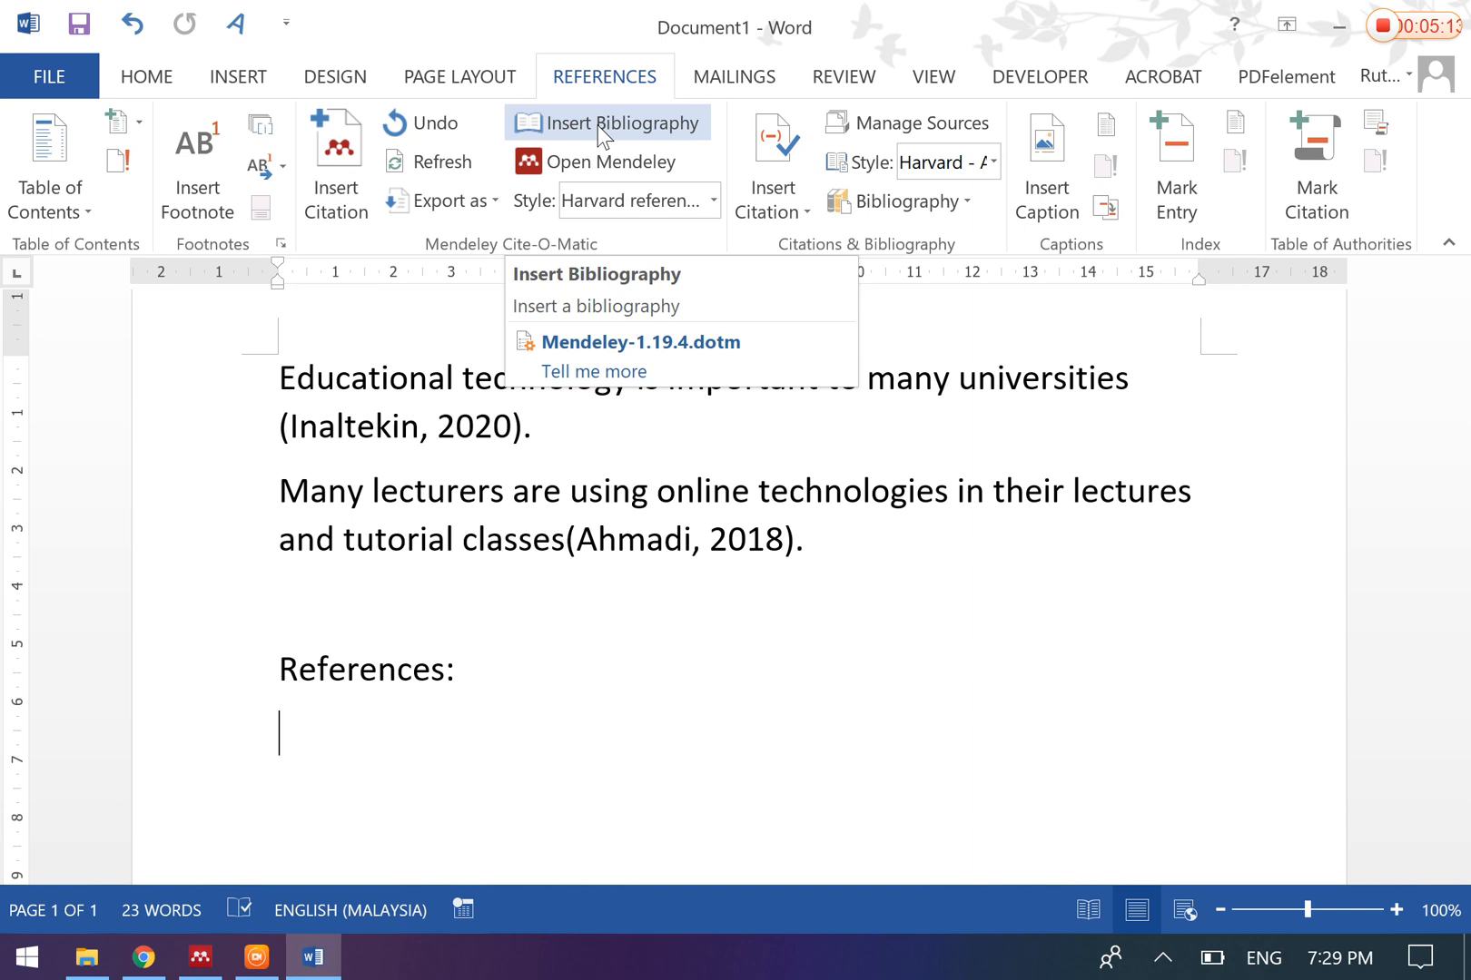
# - Insert the Mendeley bibliography (Ahmadi, Inaltekin) under References in Harvard reference format 1, then return to Mendeley
pyautogui.click(597, 126)
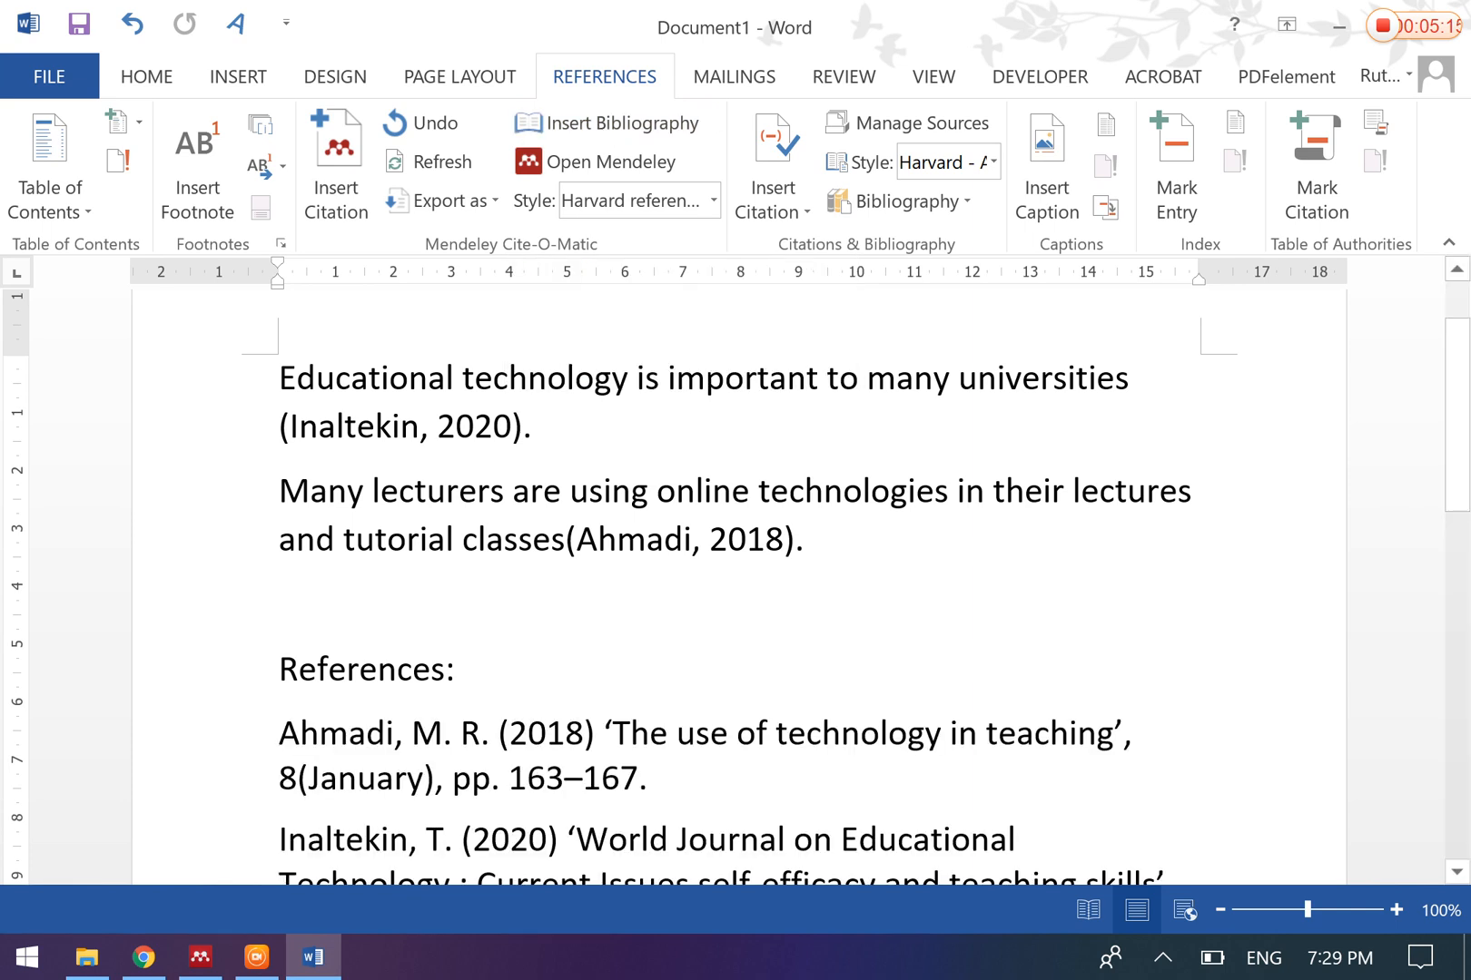
pyautogui.click(508, 778)
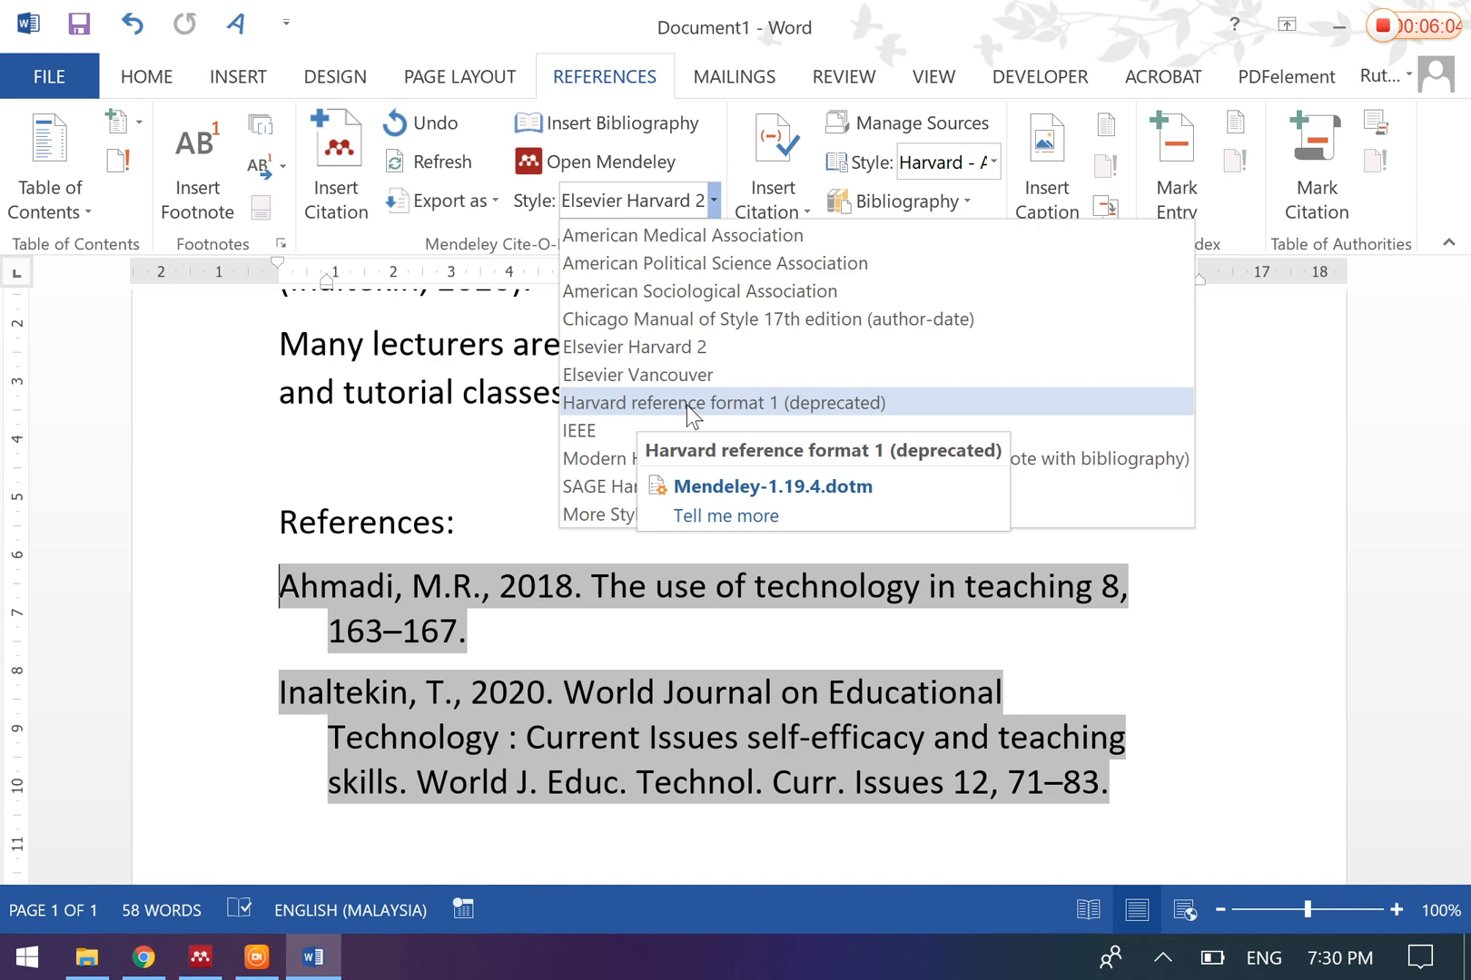
pyautogui.click(686, 404)
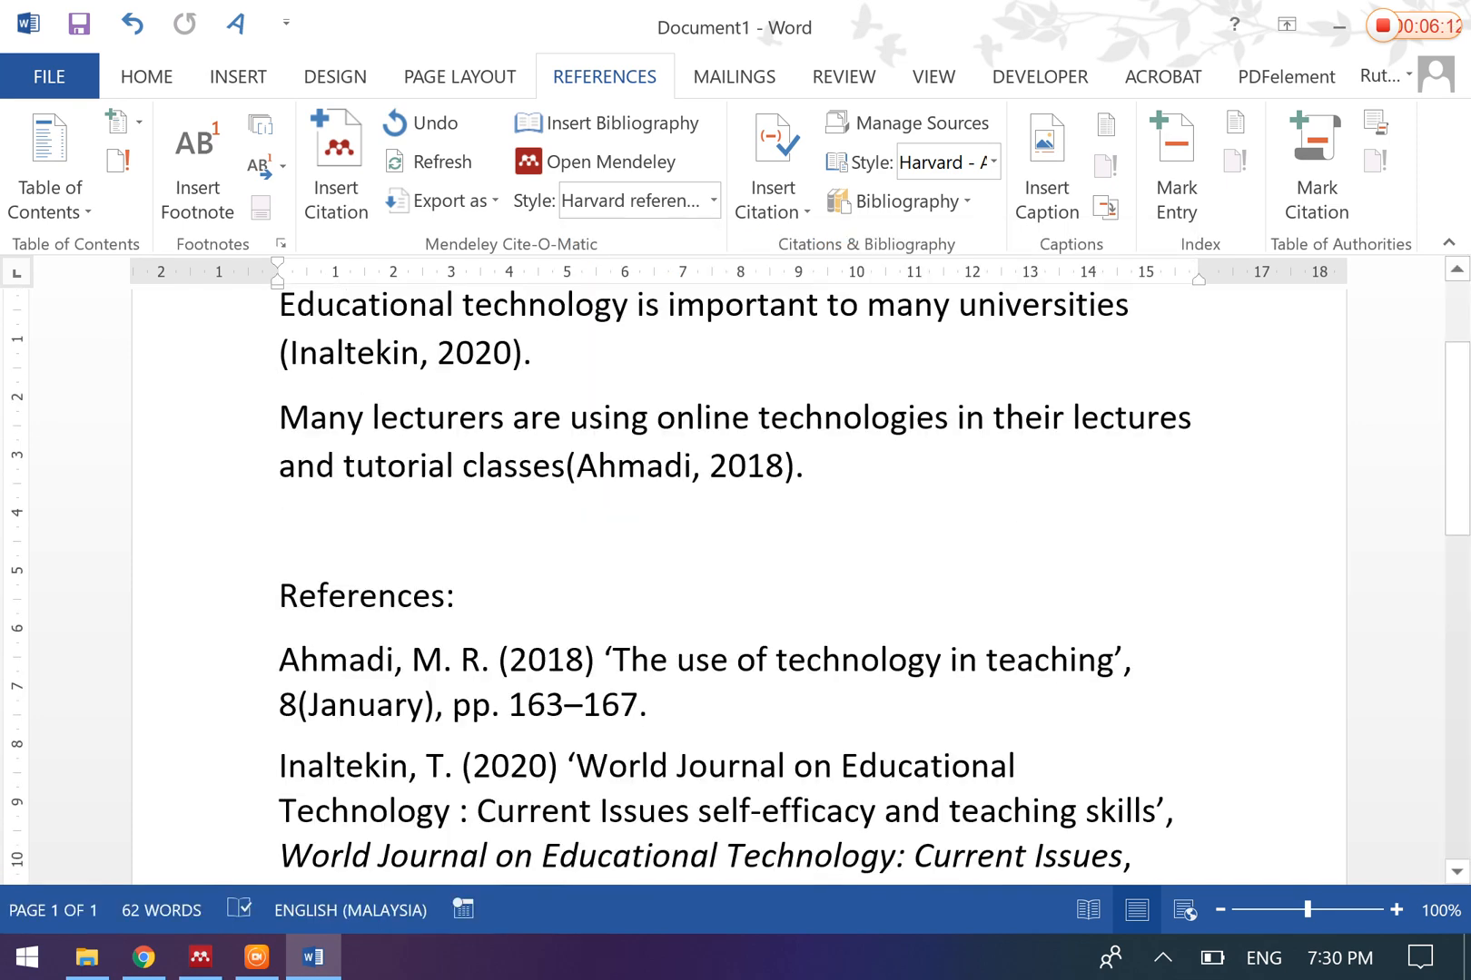
pyautogui.hotkey('alt', 'Tab')
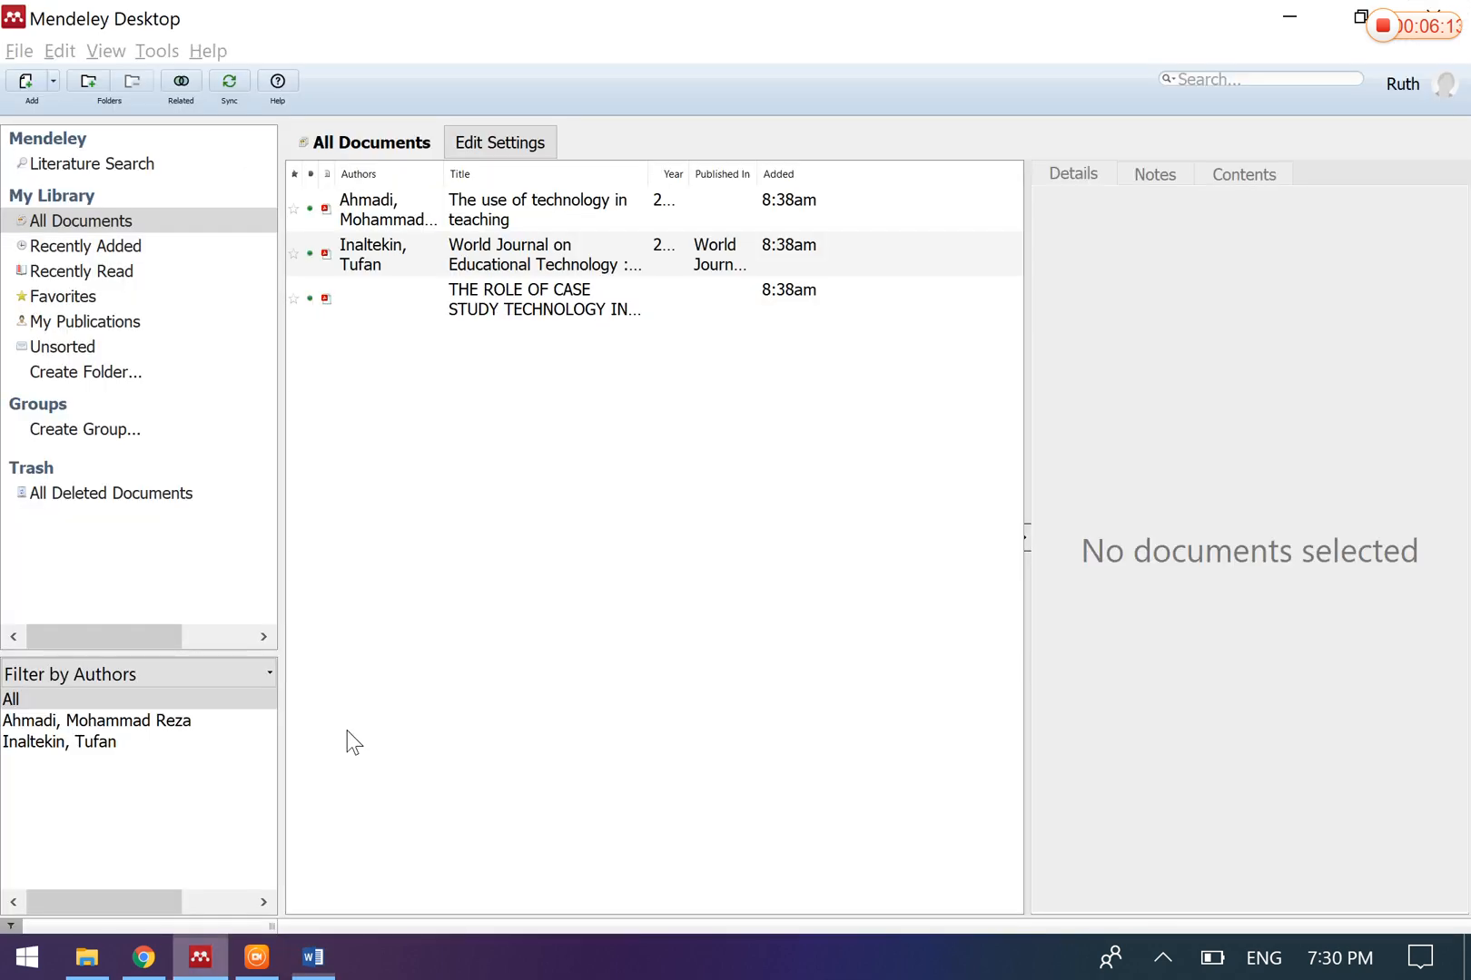